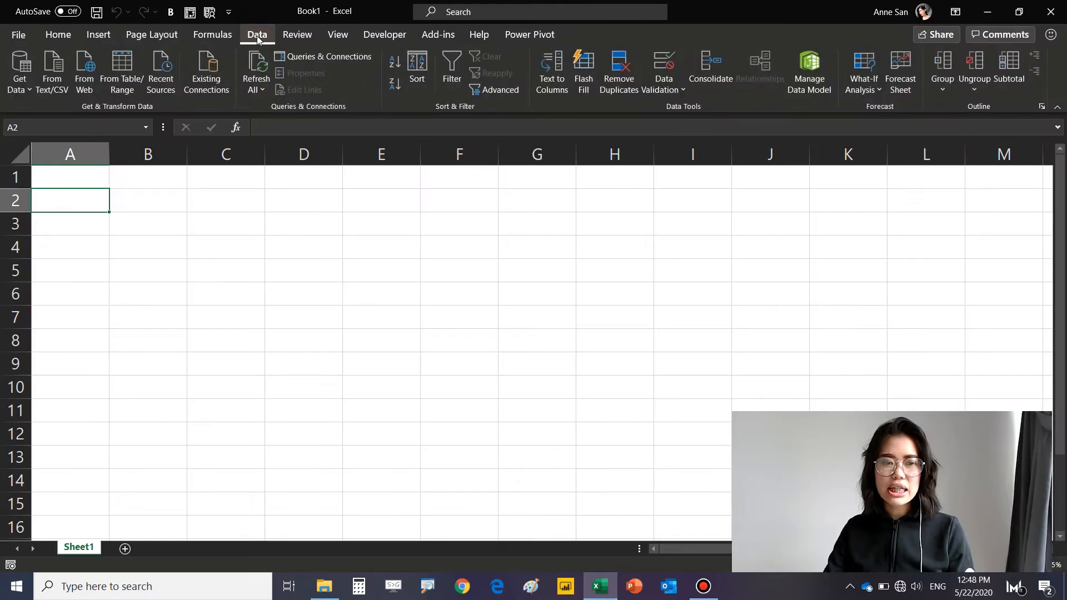
# - Start a new data import that takes its files from a folder
pyautogui.click(17, 89)
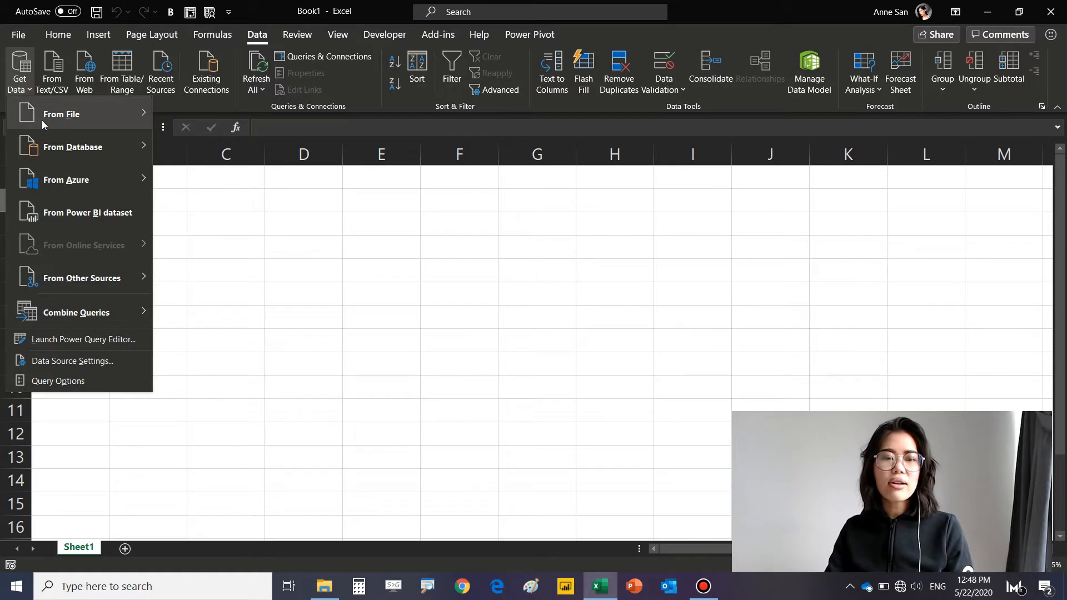
pyautogui.moveTo(42, 120)
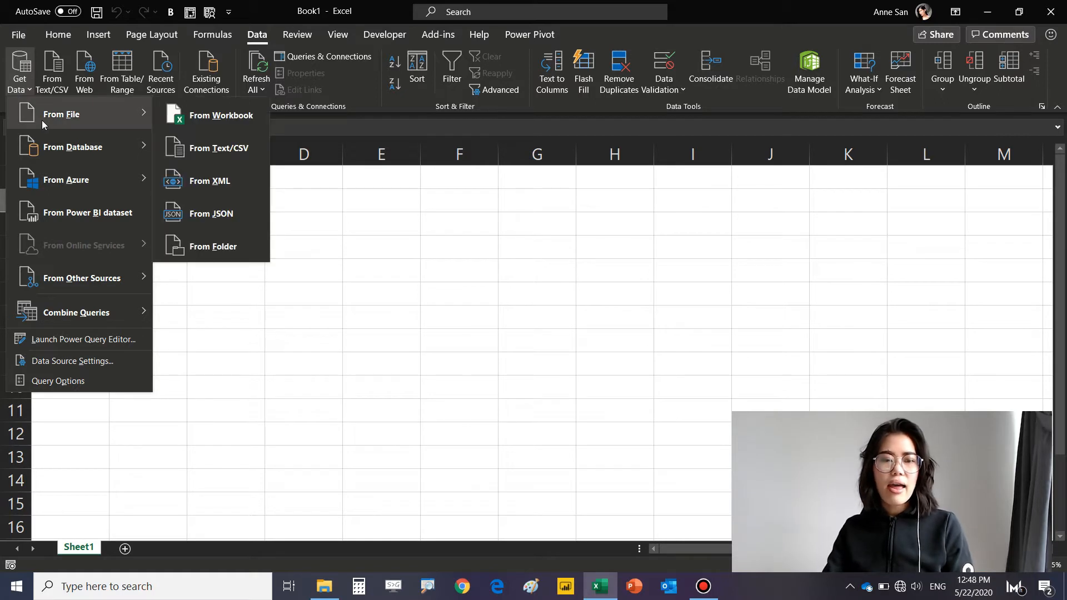
pyautogui.click(209, 250)
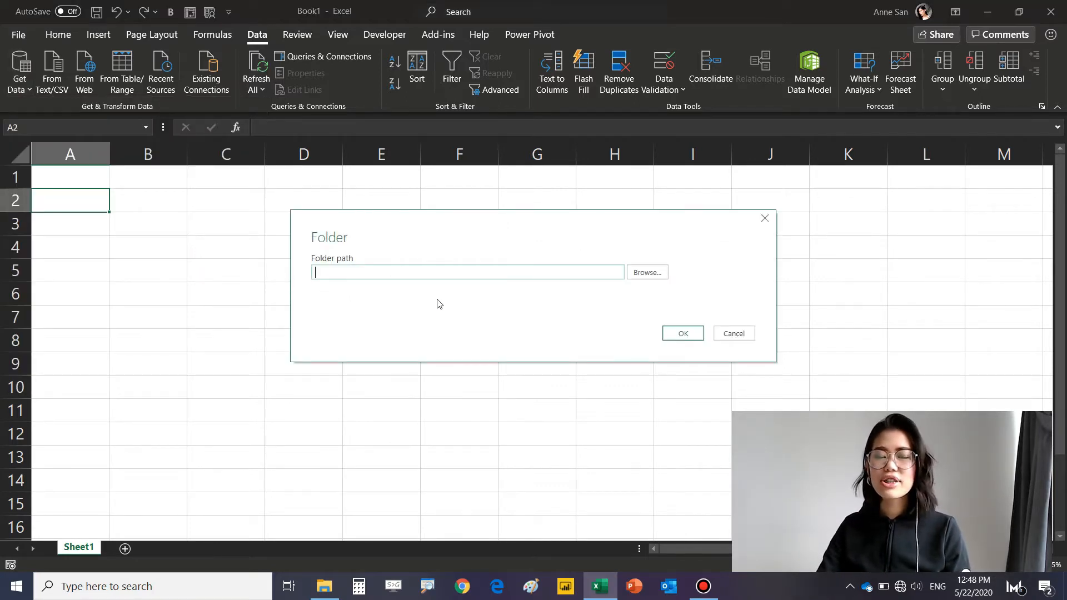
# - Switch to File Explorer and copy the path of the Sales in All Regions folder
pyautogui.moveTo(328, 594)
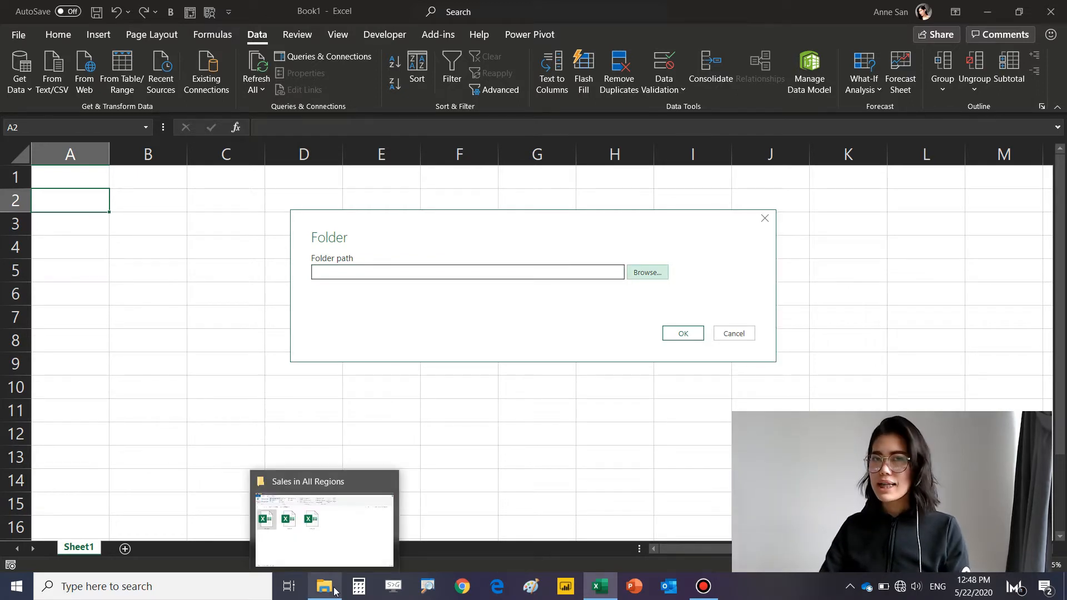
pyautogui.click(331, 531)
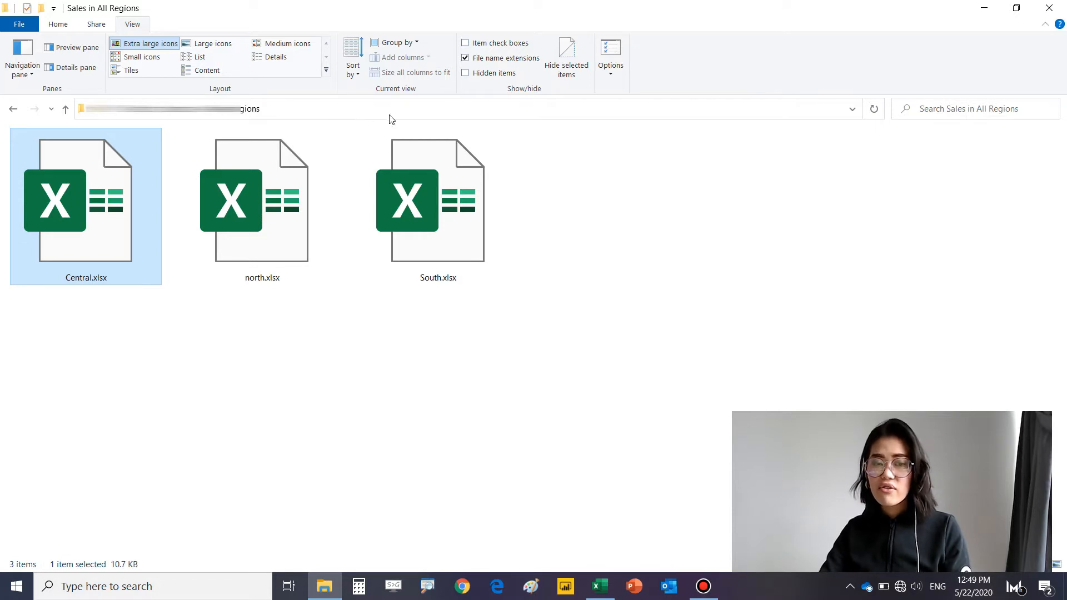
pyautogui.click(407, 116)
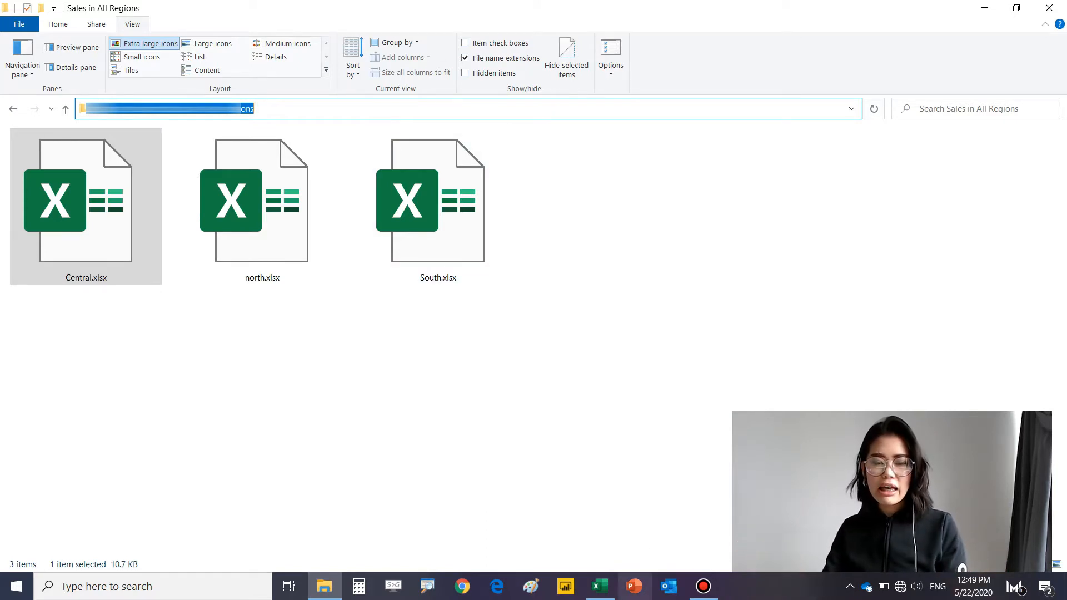
# - Return to Excel, paste the copied path as the import's folder path, and open the file list for transformation in Power Query
pyautogui.click(601, 587)
pyautogui.click(490, 272)
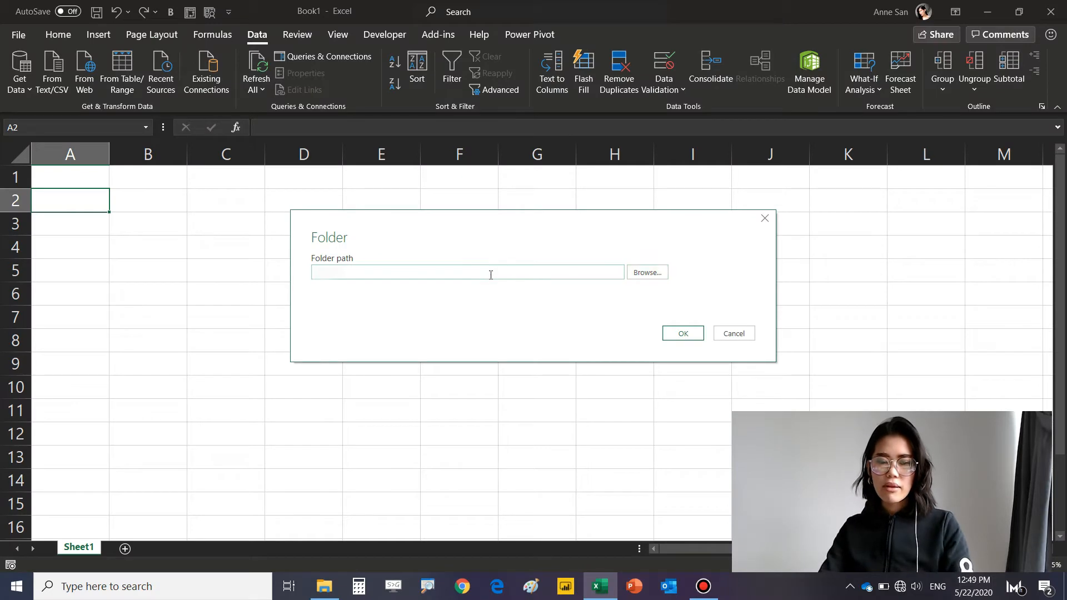
pyautogui.hotkey('ctrl', 'v')
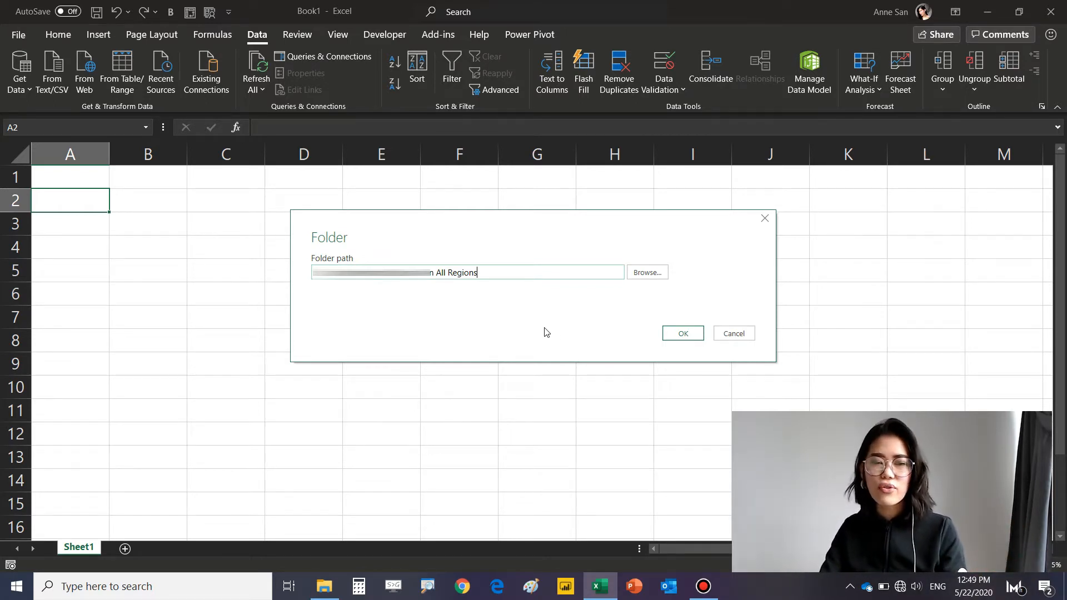
pyautogui.click(695, 338)
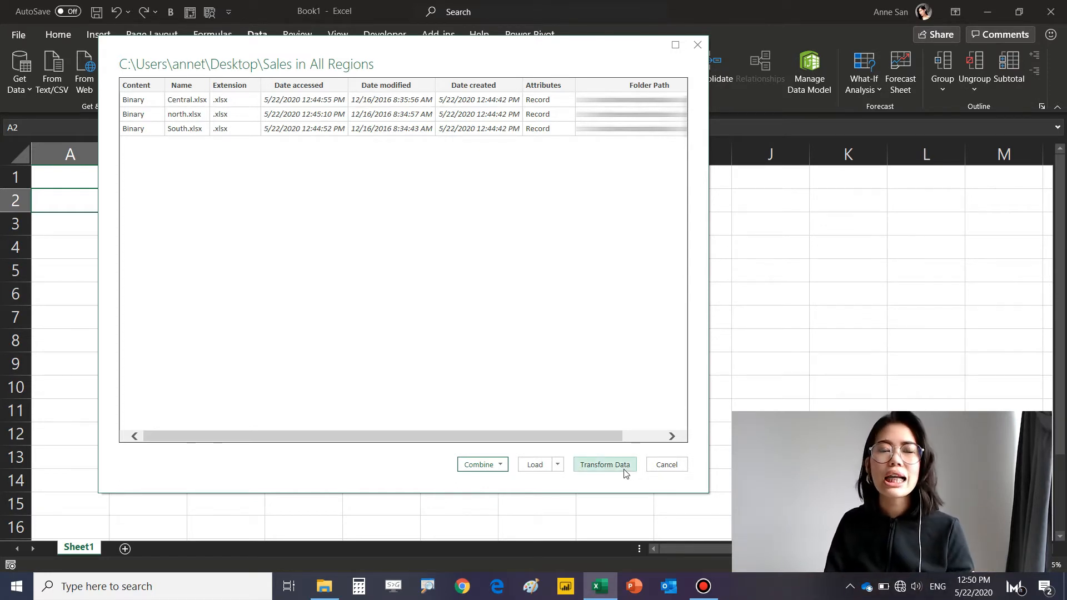
pyautogui.click(605, 465)
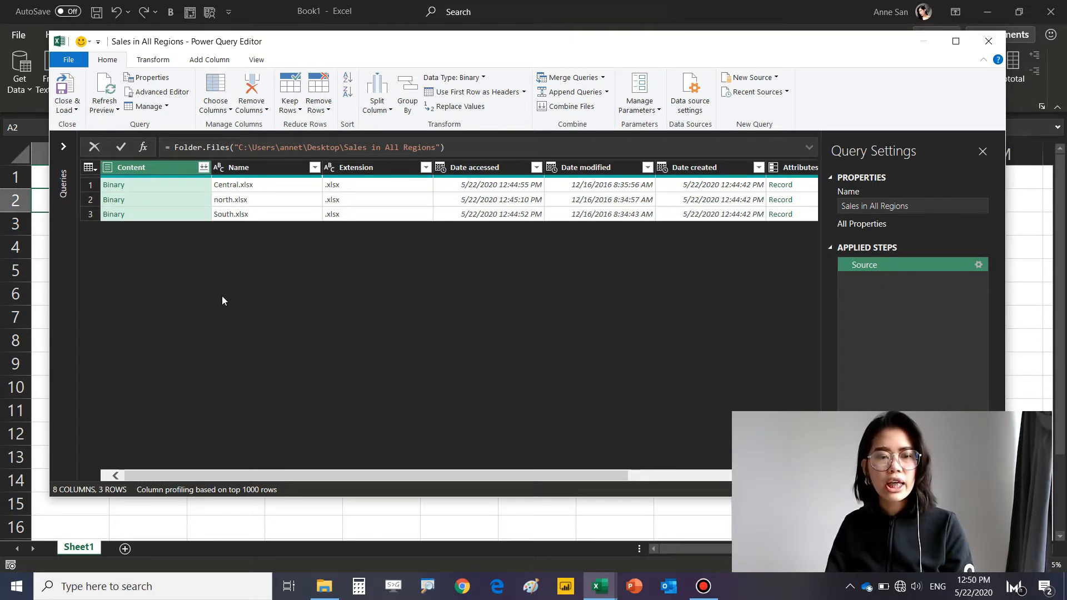
# - Keep only the Content and Name columns of the query and remove all the other columns
pyautogui.keyDown('ctrl'); pyautogui.click(261, 168); pyautogui.keyUp('ctrl')
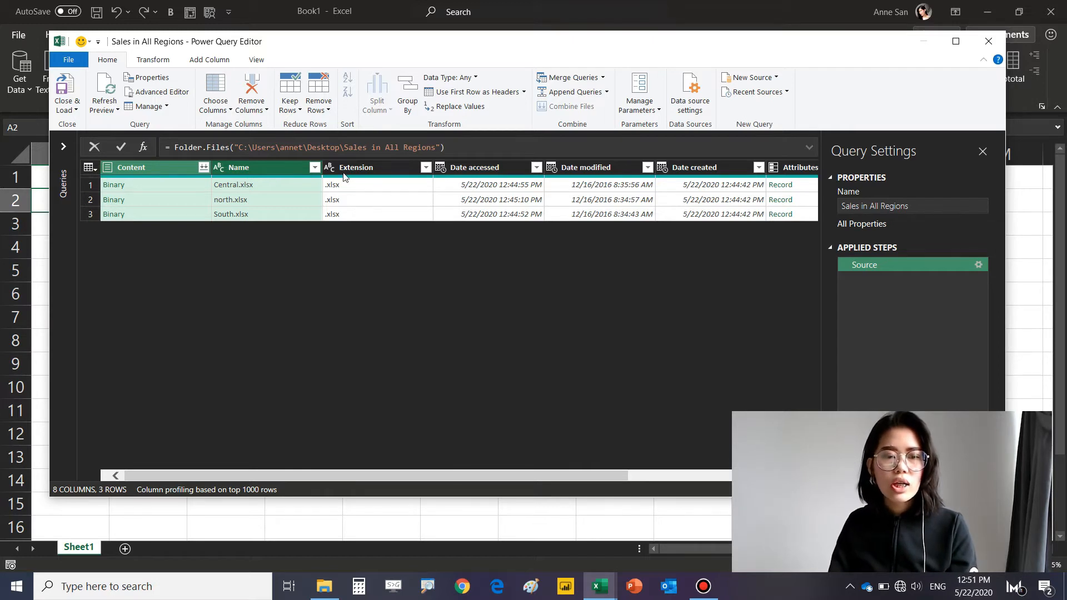
pyautogui.rightClick(274, 166)
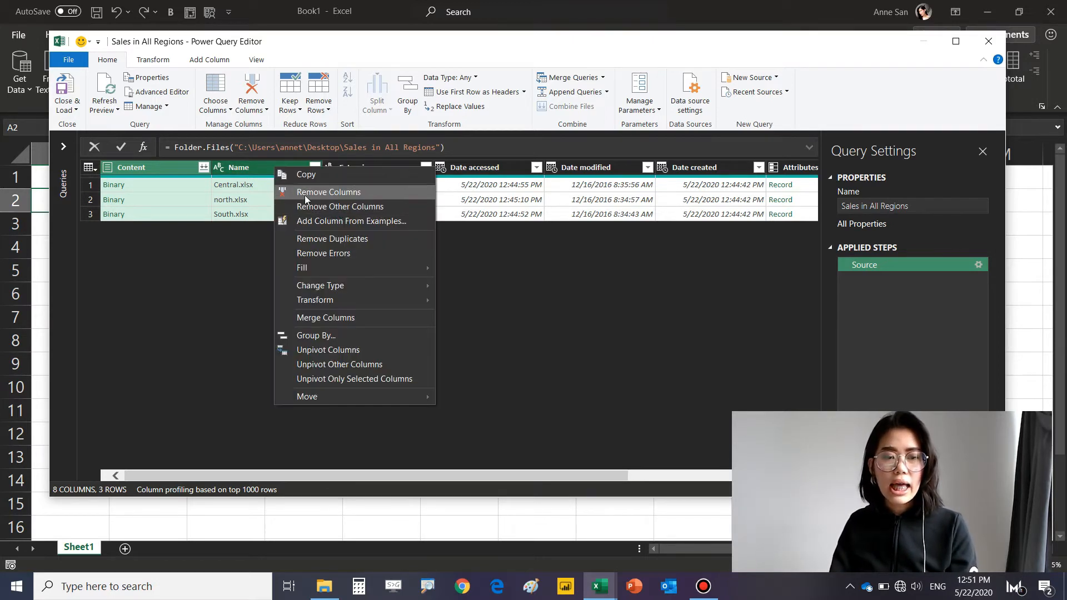
pyautogui.click(305, 207)
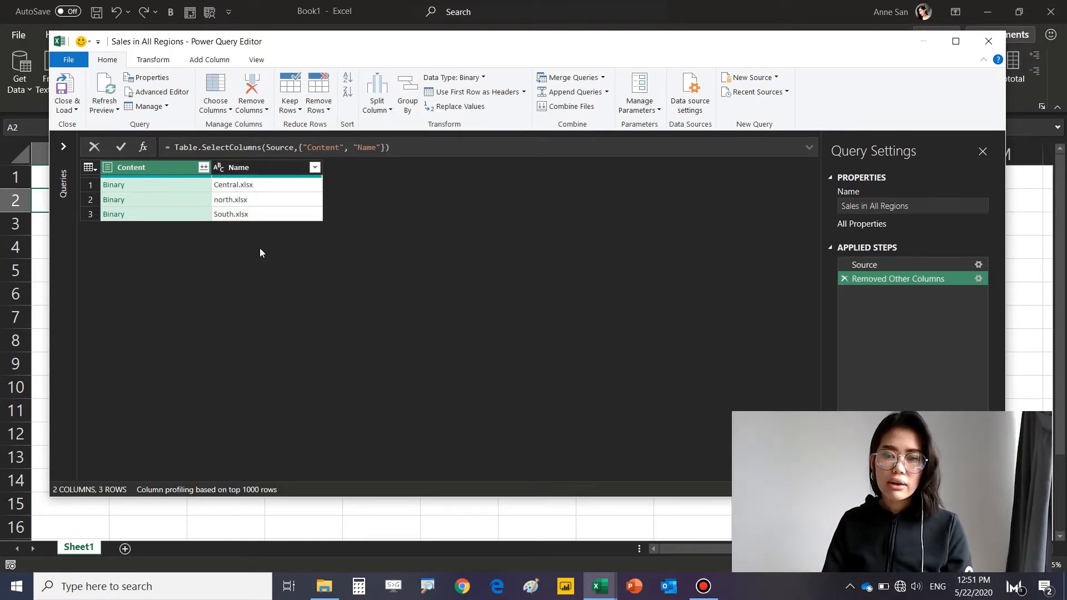
# - Add a custom column named Custom with the formula Excel.Workbook([Content])
pyautogui.click(195, 60)
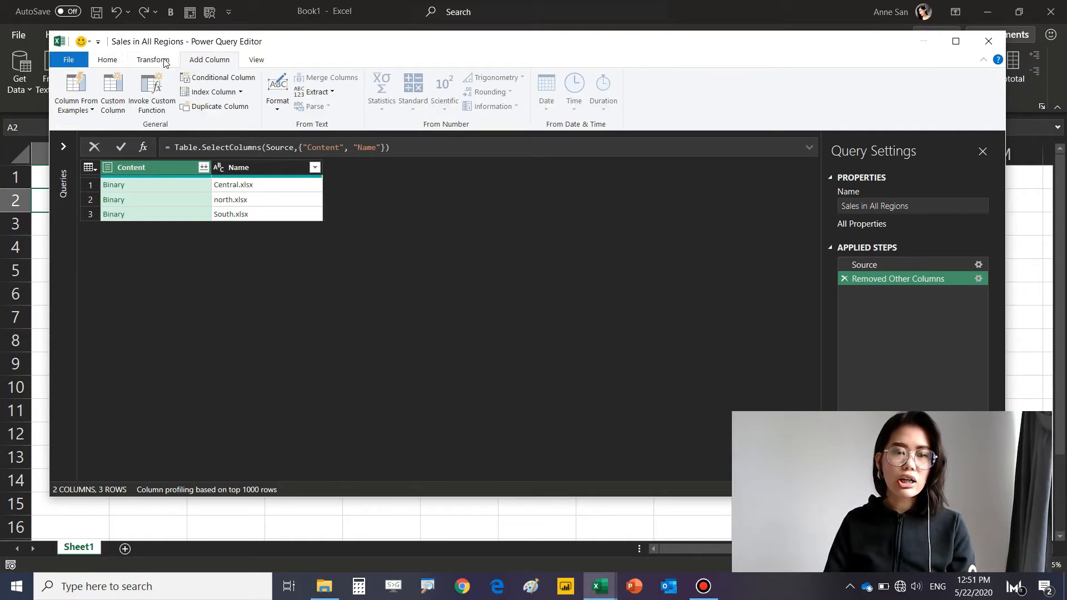
pyautogui.click(109, 82)
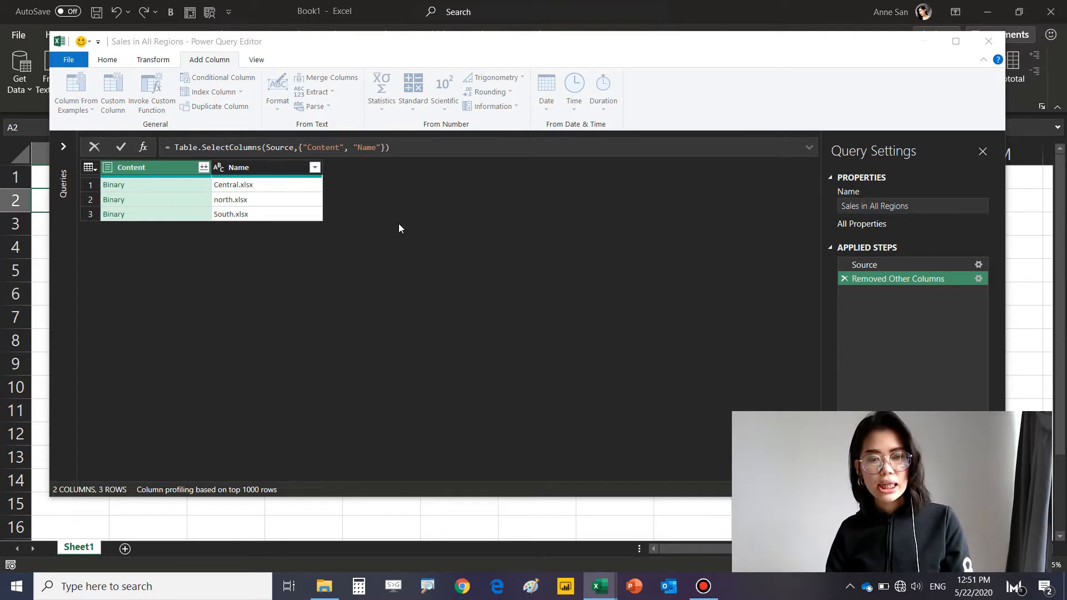
pyautogui.click(392, 266)
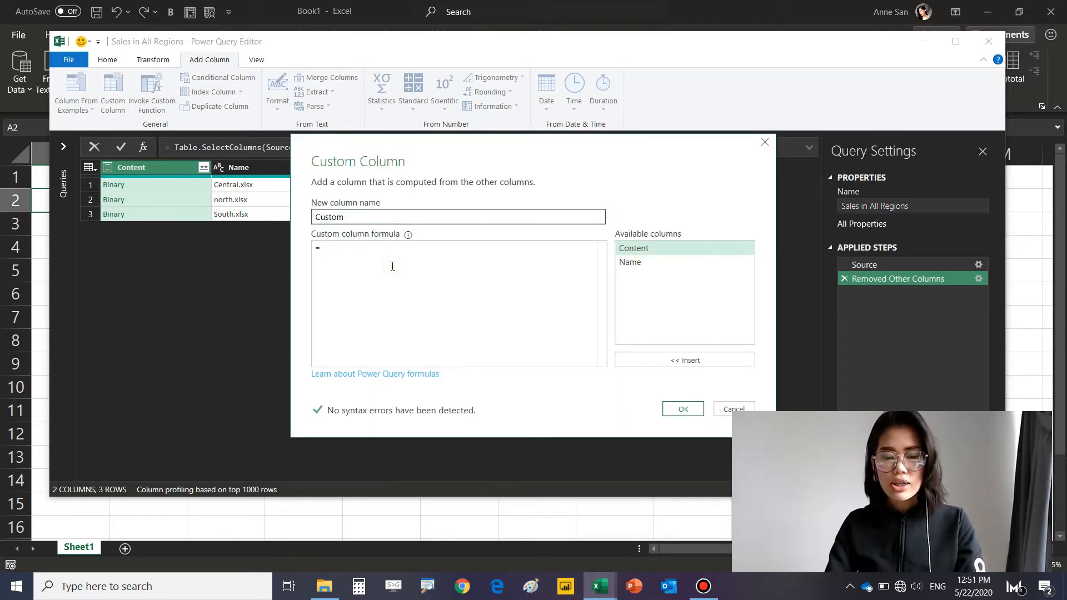
pyautogui.write('Exc')
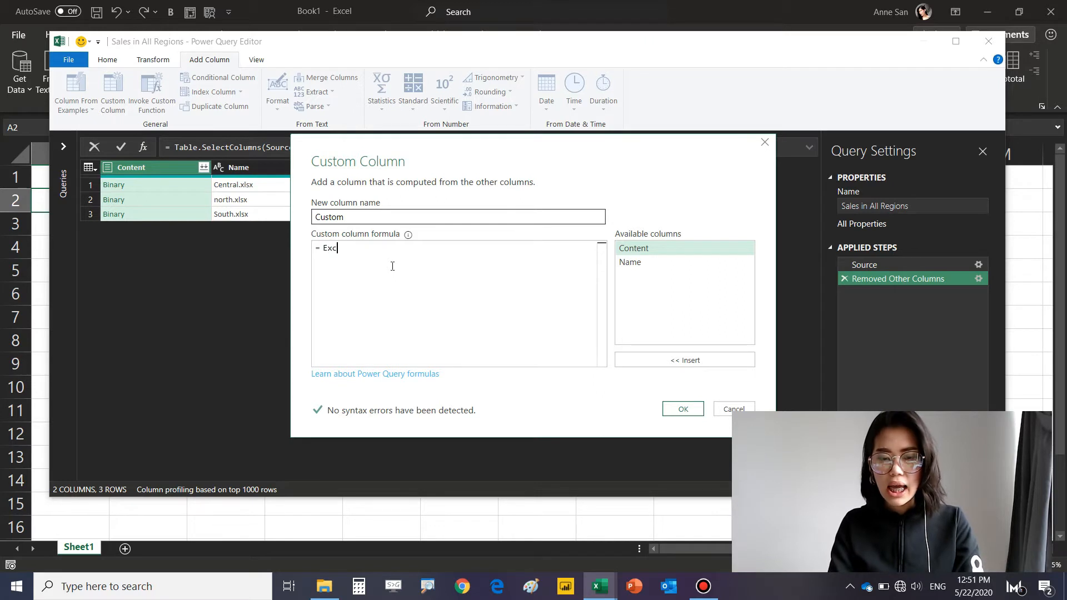
pyautogui.write('el')
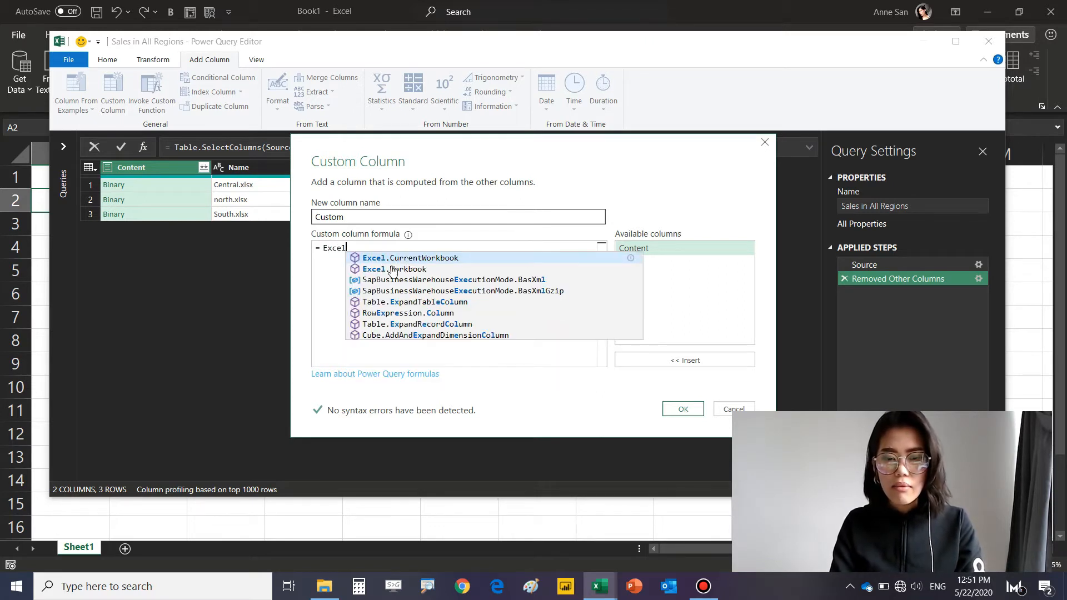
pyautogui.write('.')
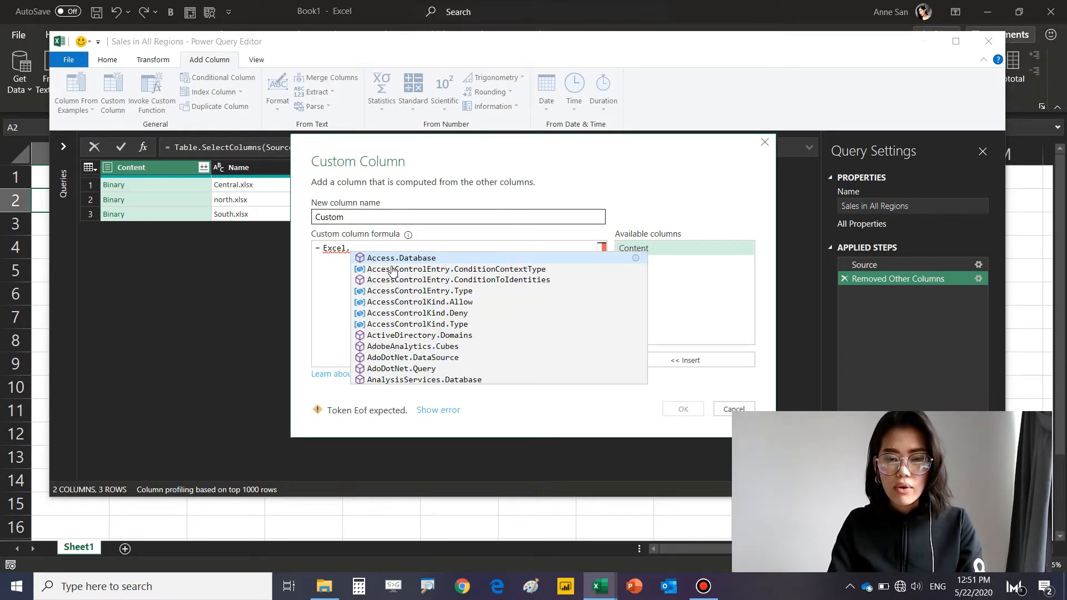
pyautogui.write('work')
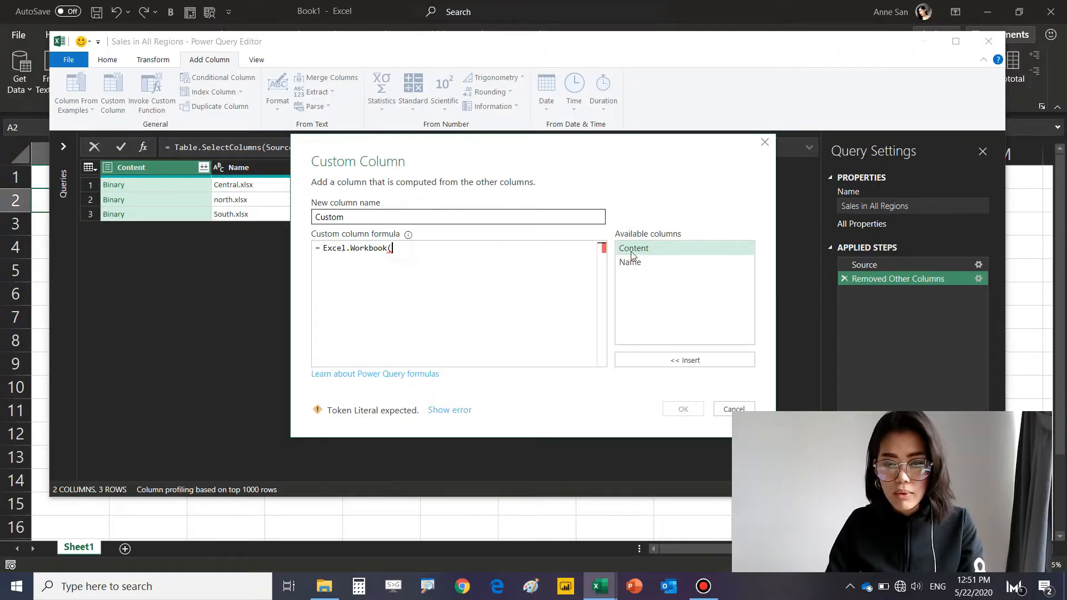
pyautogui.doubleClick(657, 248)
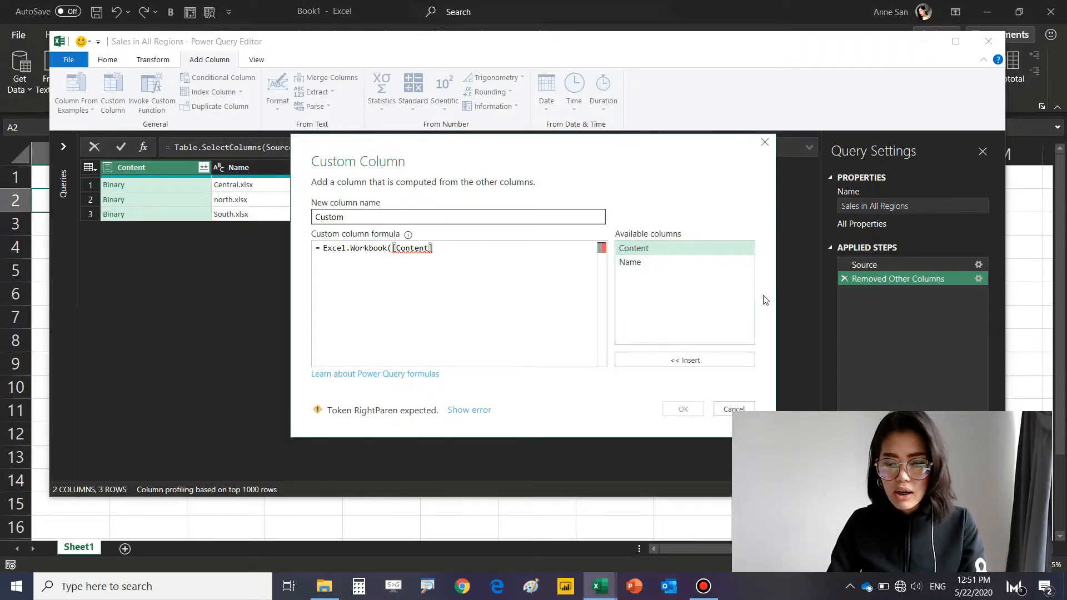
pyautogui.write(')')
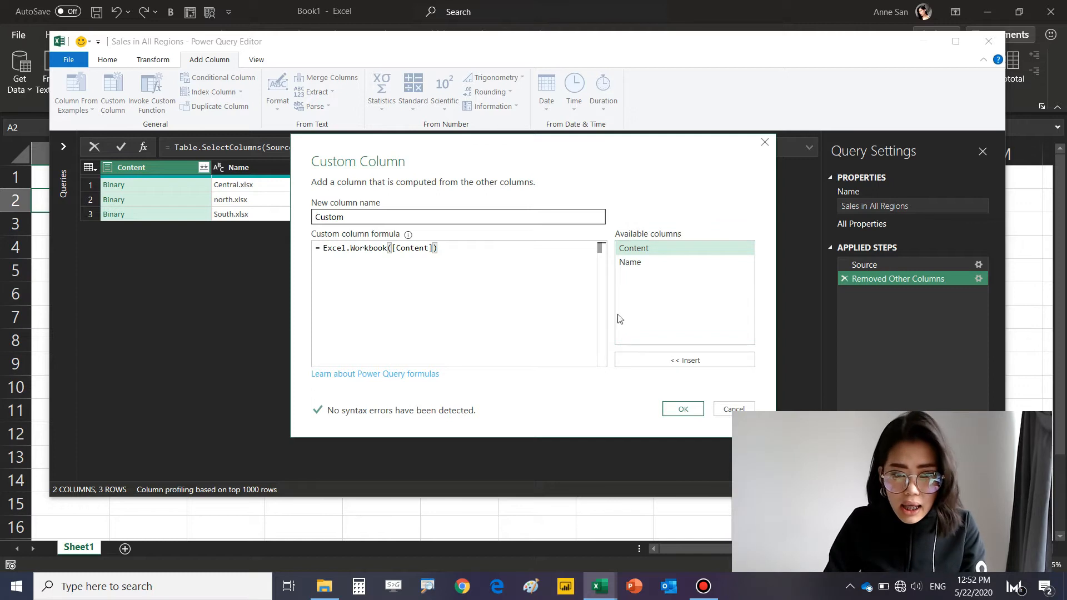
pyautogui.click(683, 409)
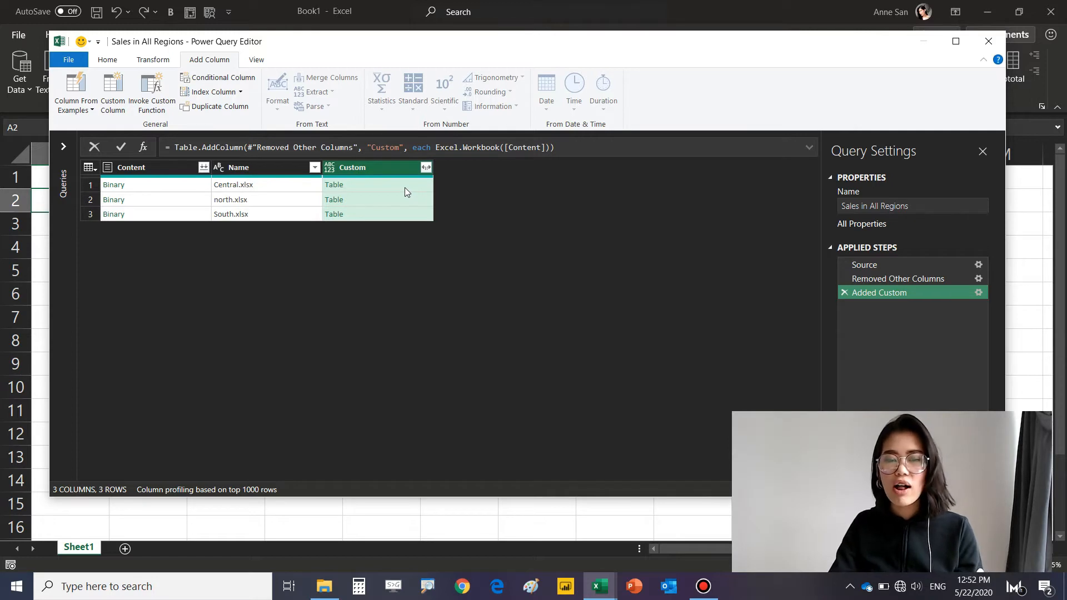
# - Preview the nested table in the Custom column for each of the Central, north and South files
pyautogui.click(388, 187)
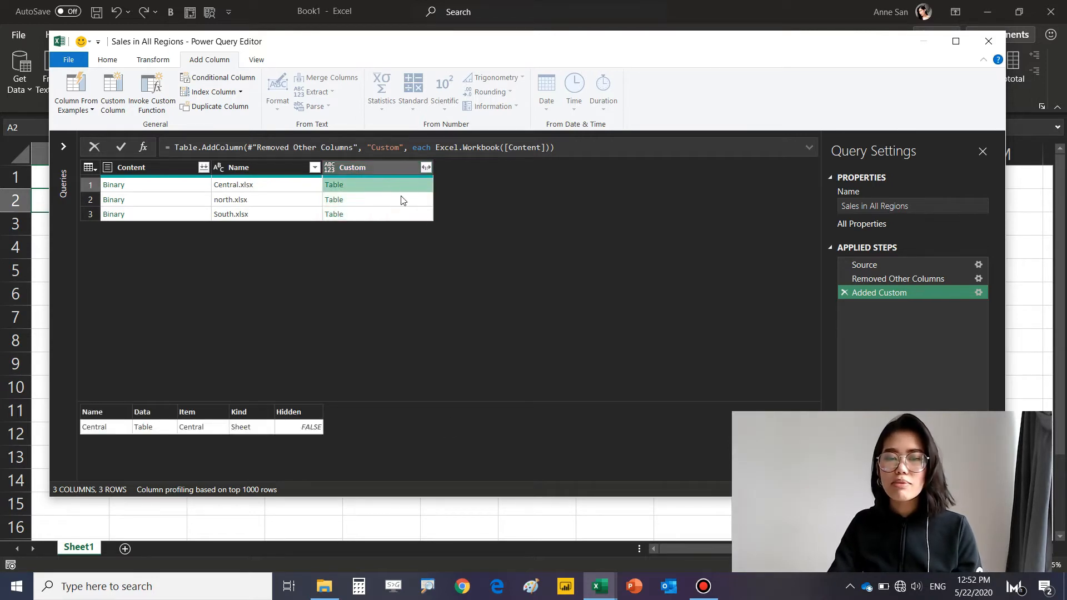
pyautogui.moveTo(411, 402); pyautogui.dragTo(429, 272)
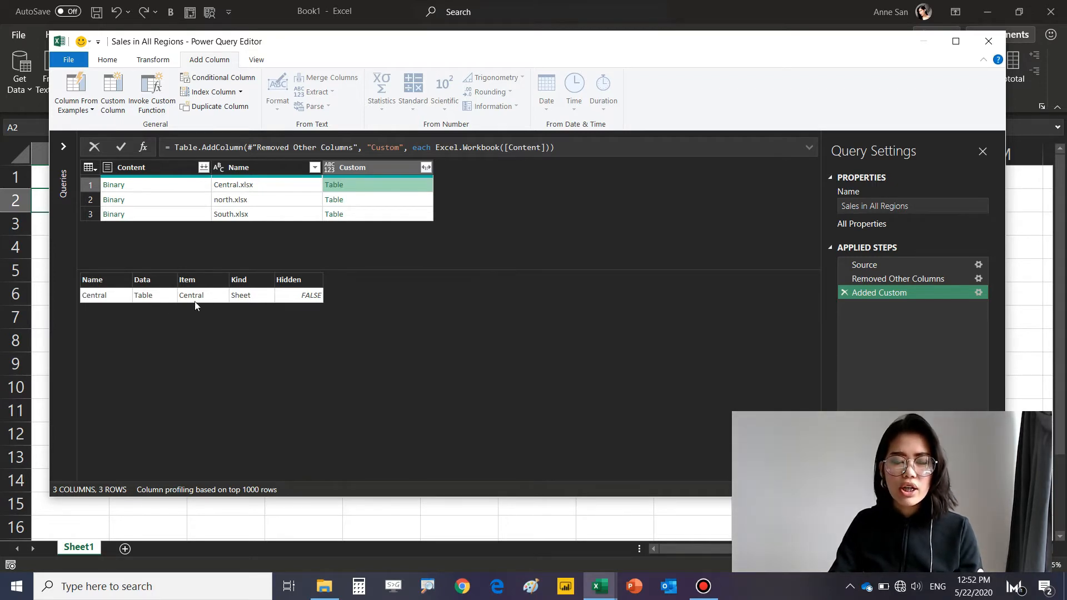
pyautogui.click(408, 209)
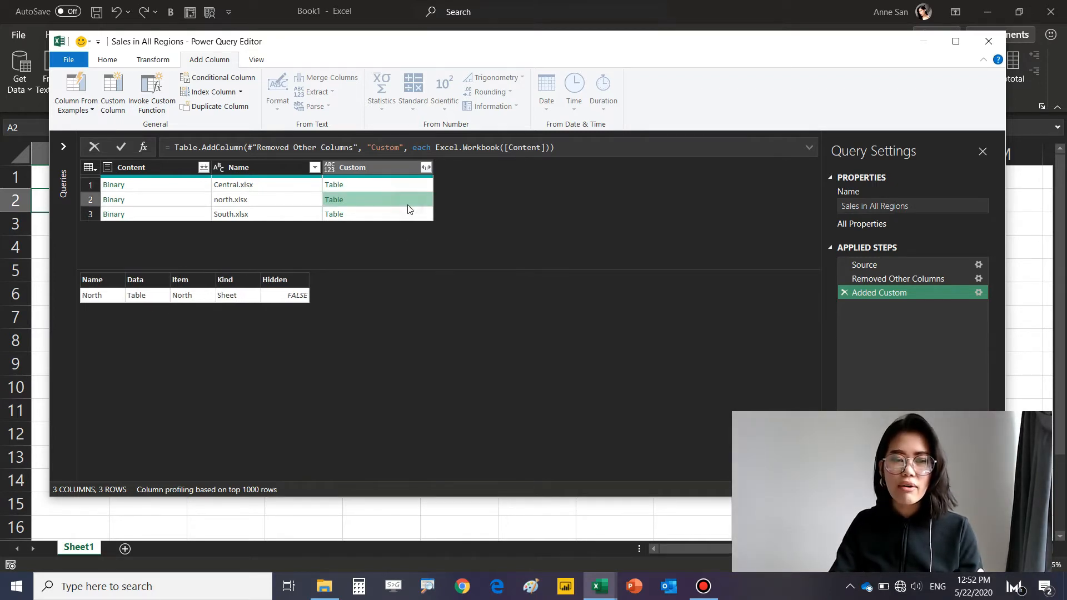
pyautogui.click(408, 216)
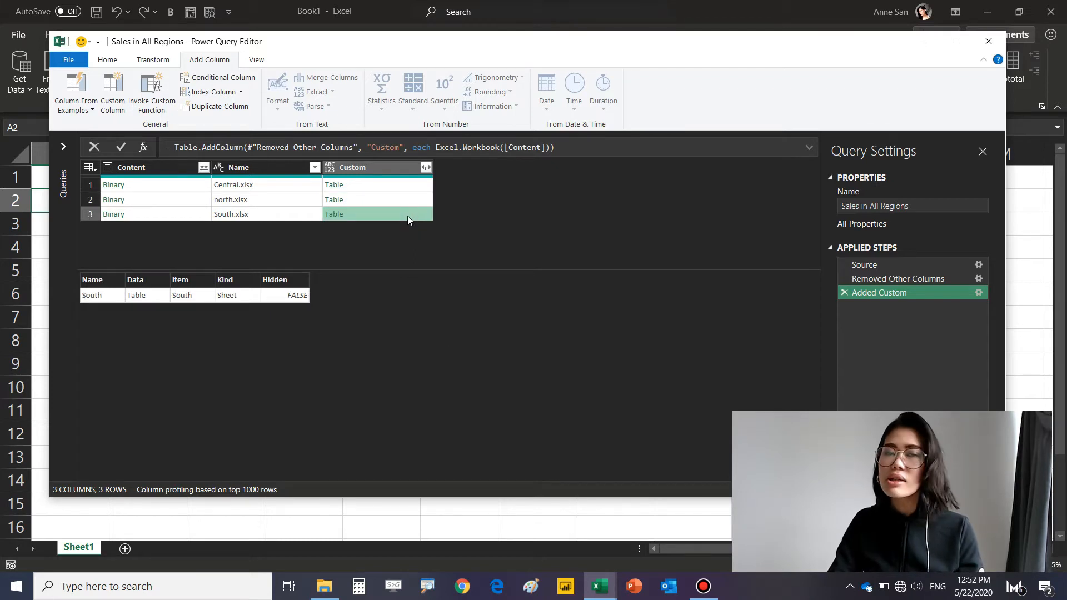
# - Remove the Content column and expand all fields of the Custom column without the original column name as prefix
pyautogui.rightClick(164, 165)
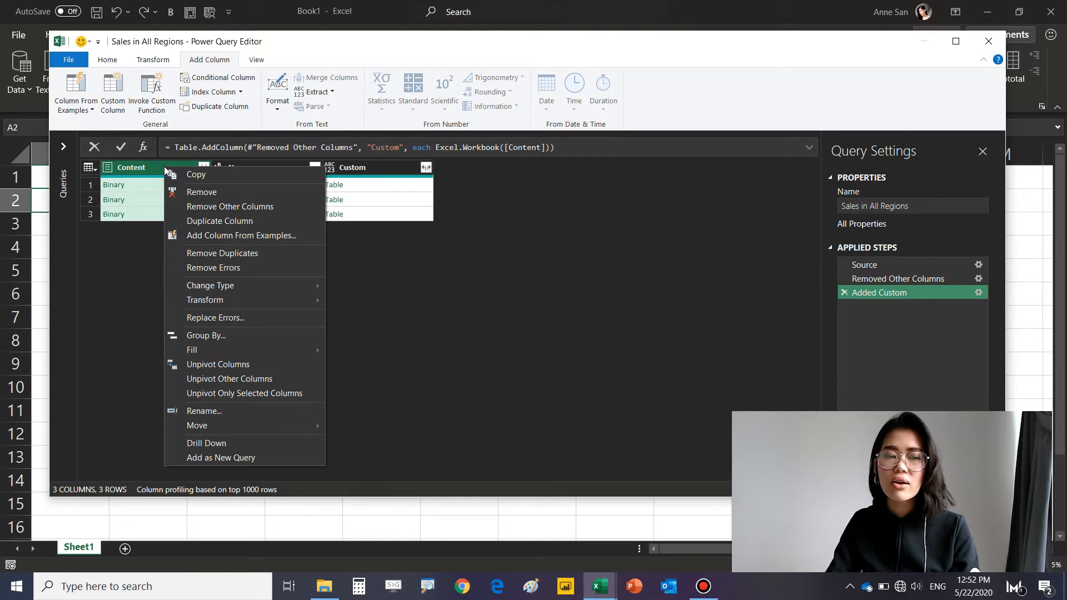
pyautogui.click(198, 193)
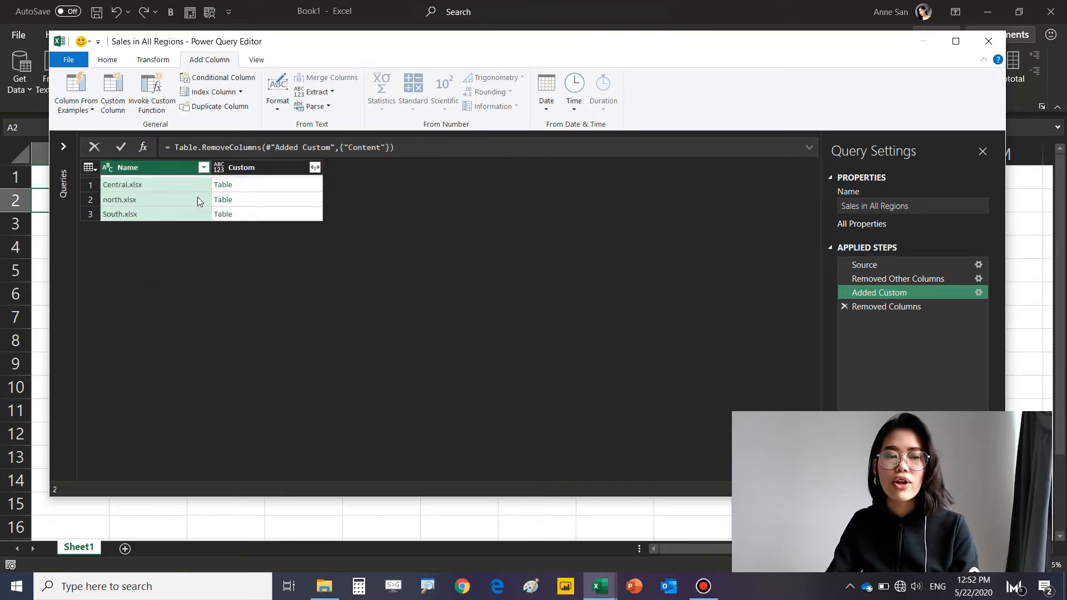
pyautogui.click(266, 193)
pyautogui.click(284, 169)
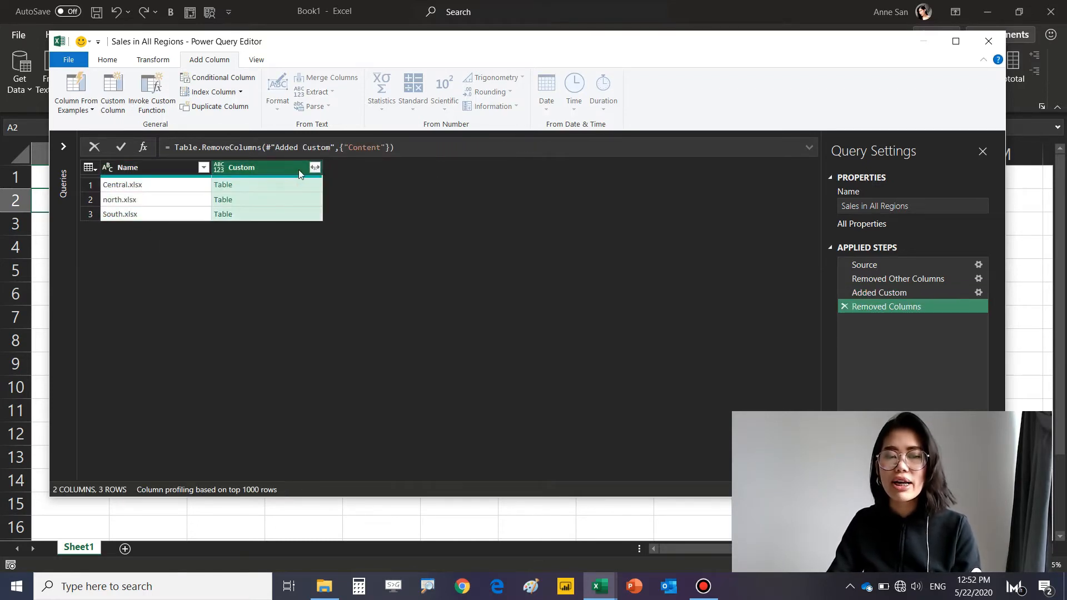
pyautogui.click(314, 167)
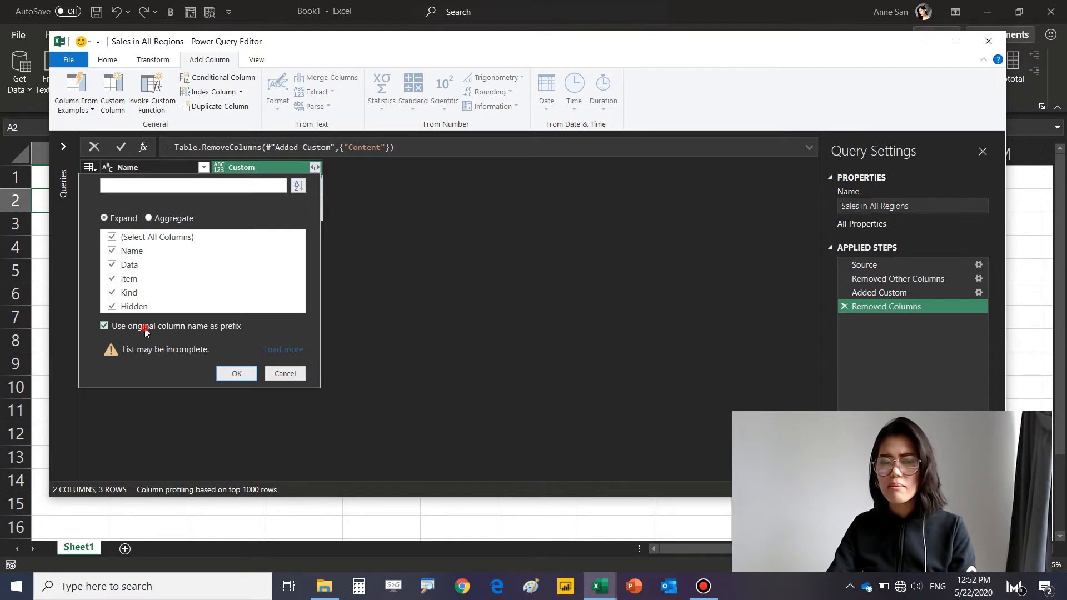
pyautogui.click(144, 327)
pyautogui.click(238, 374)
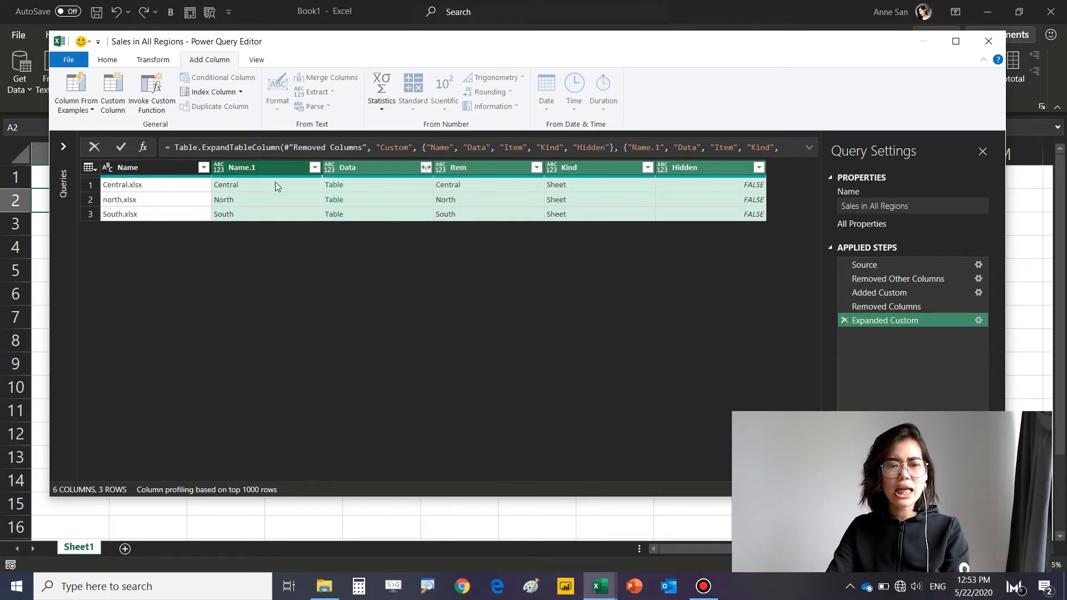
# - Keep only the Name.1 and Data columns of the query and remove all the other columns
pyautogui.click(387, 189)
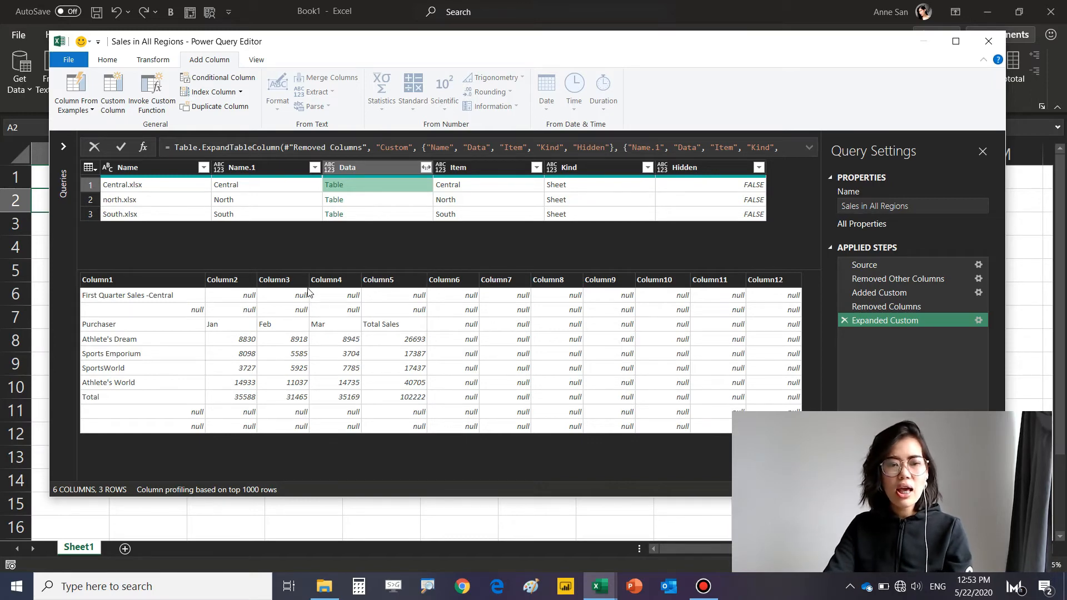
pyautogui.click(282, 166)
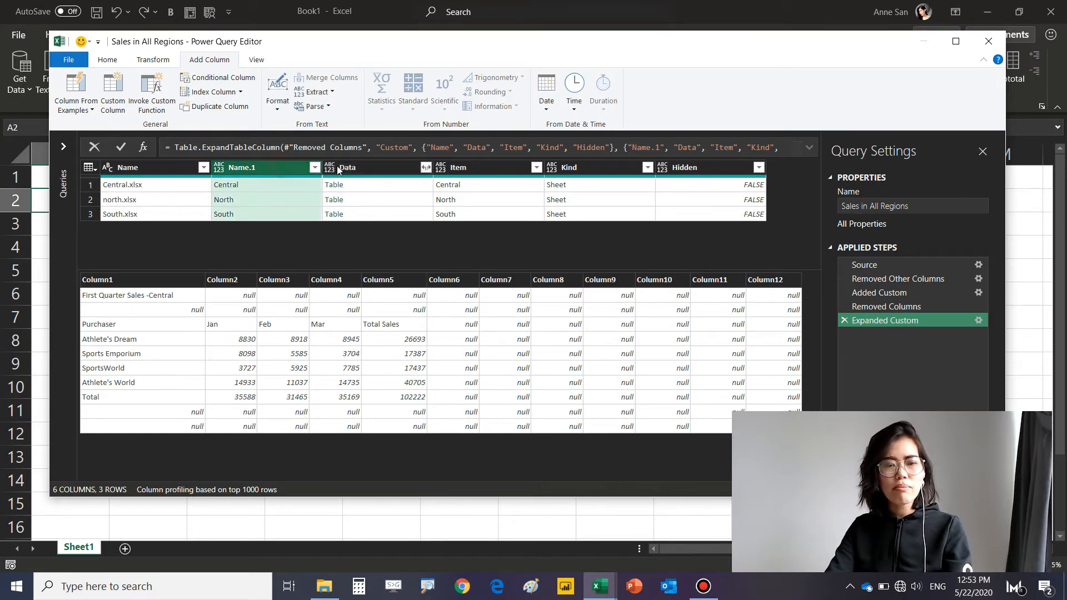
pyautogui.keyDown('ctrl'); pyautogui.click(375, 168); pyautogui.keyUp('ctrl')
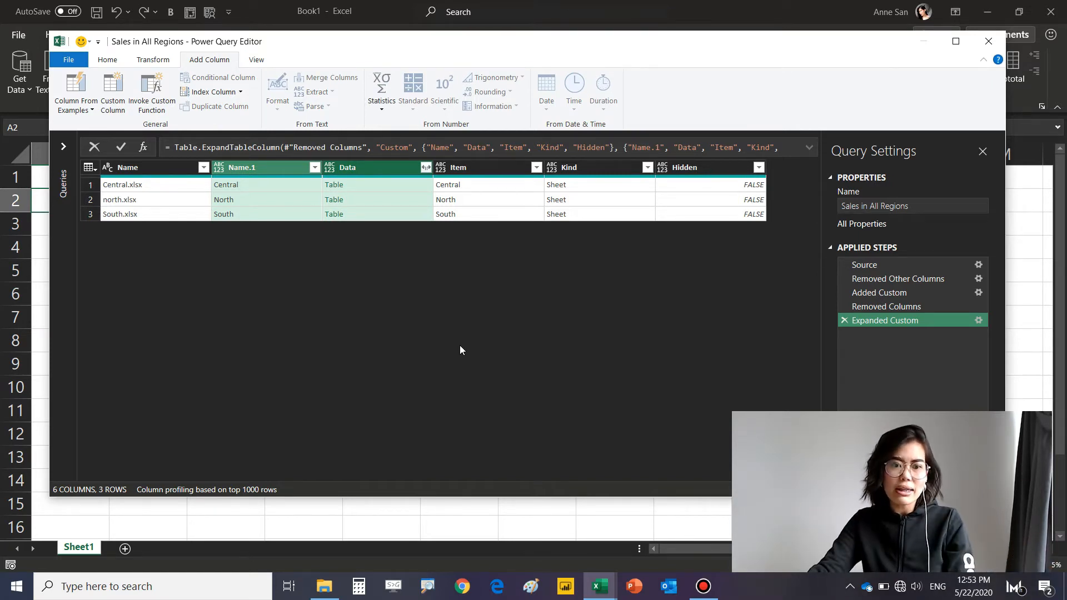
pyautogui.rightClick(272, 174)
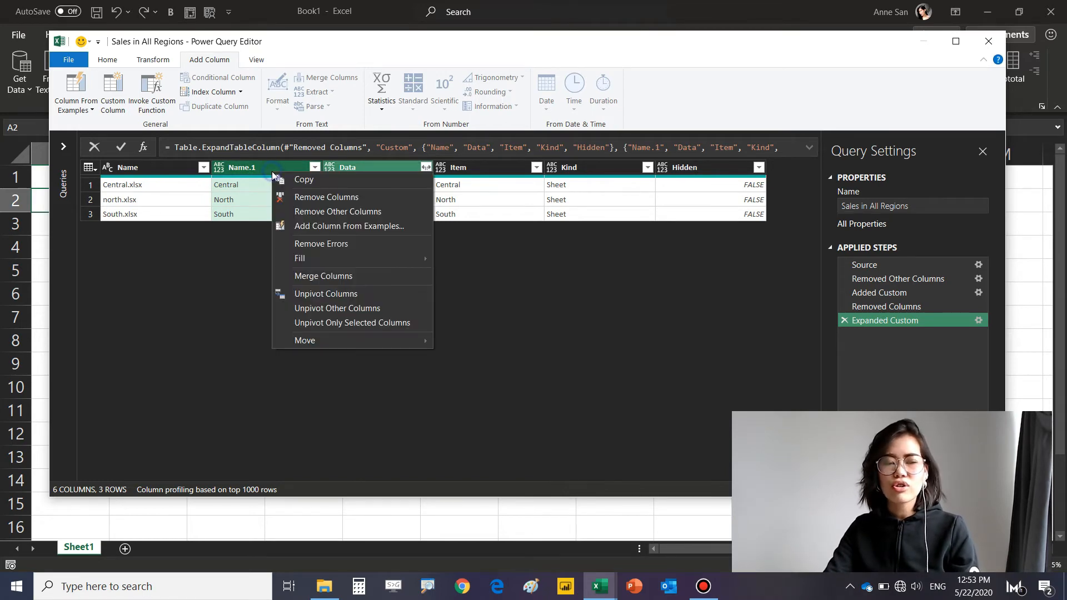
pyautogui.click(287, 212)
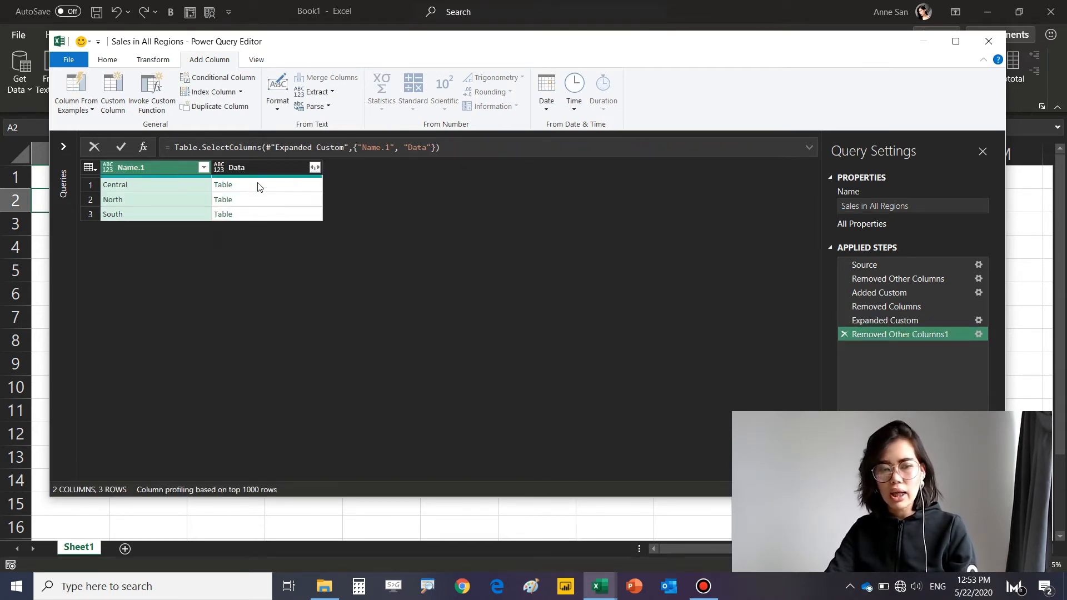
# - Check the nested regional tables in the Data column and expand all their columns without the original column name as prefix
pyautogui.click(264, 177)
pyautogui.click(274, 191)
pyautogui.click(274, 200)
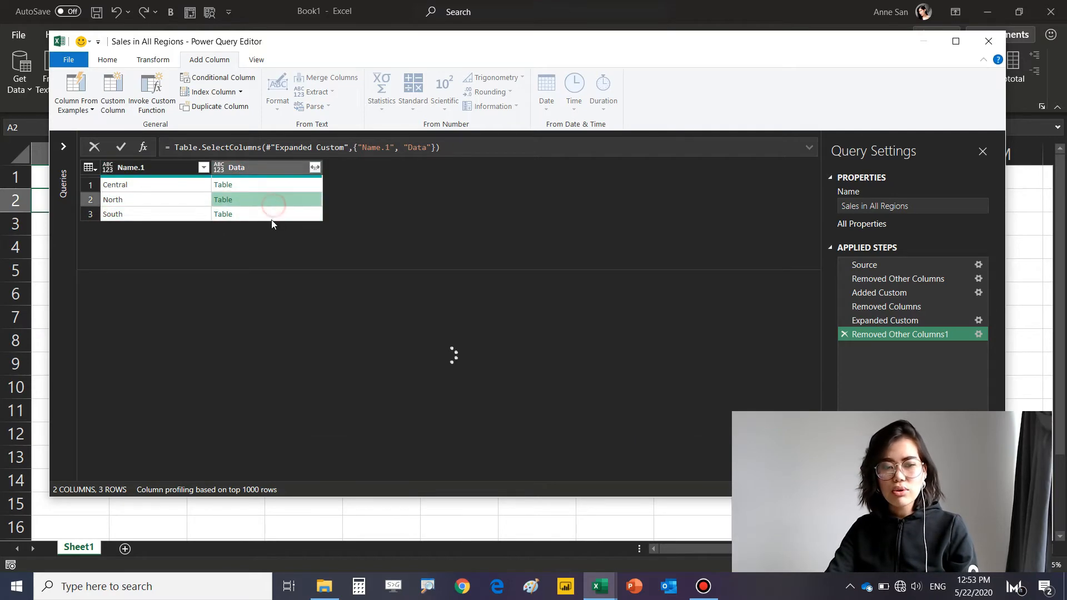
pyautogui.click(271, 217)
pyautogui.click(276, 202)
pyautogui.click(280, 185)
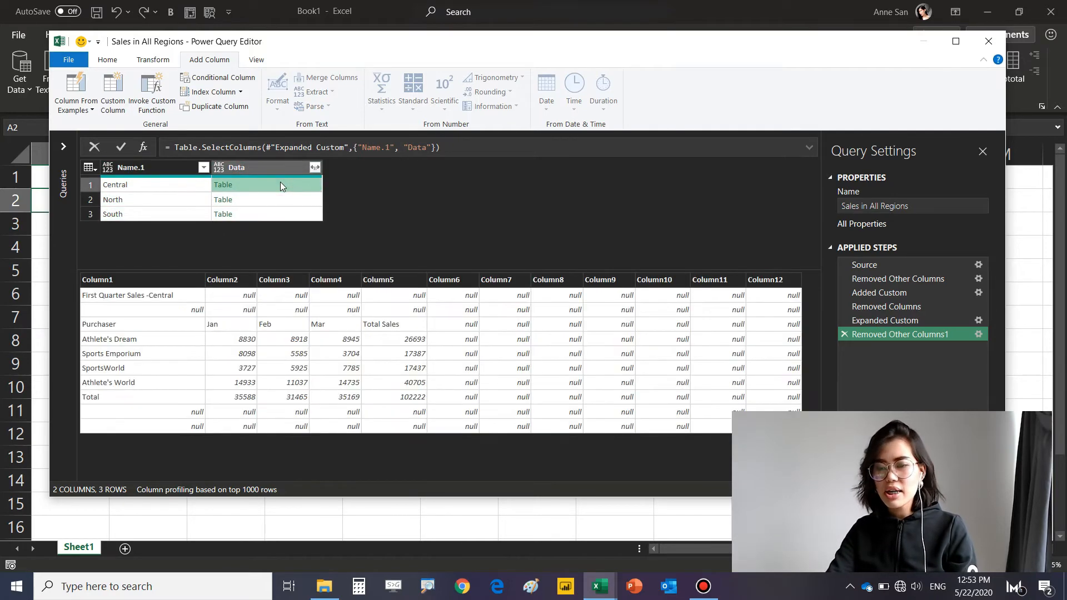
pyautogui.click(314, 169)
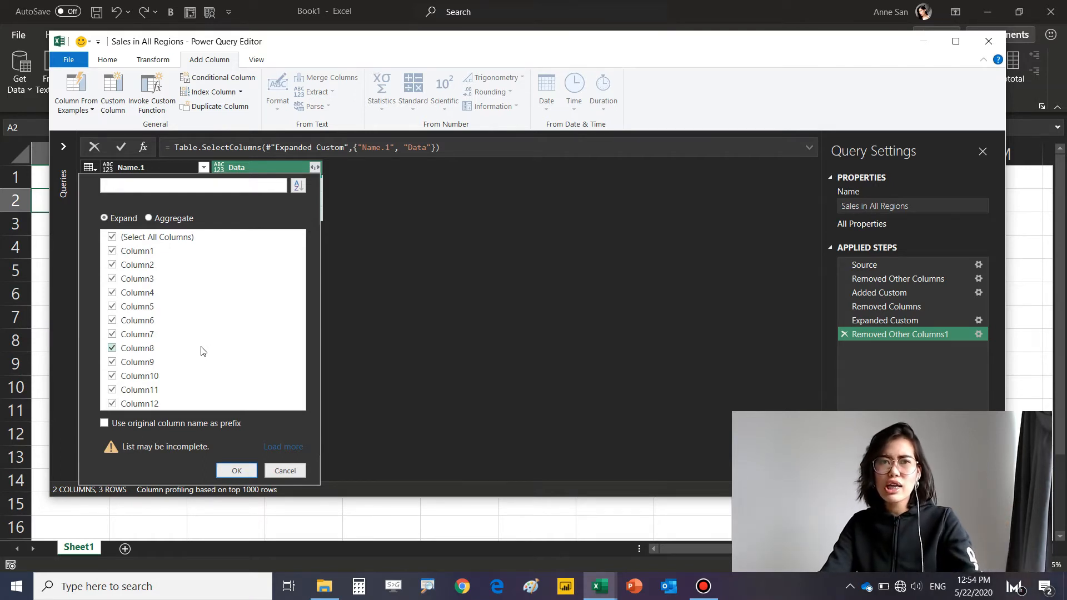
pyautogui.click(237, 471)
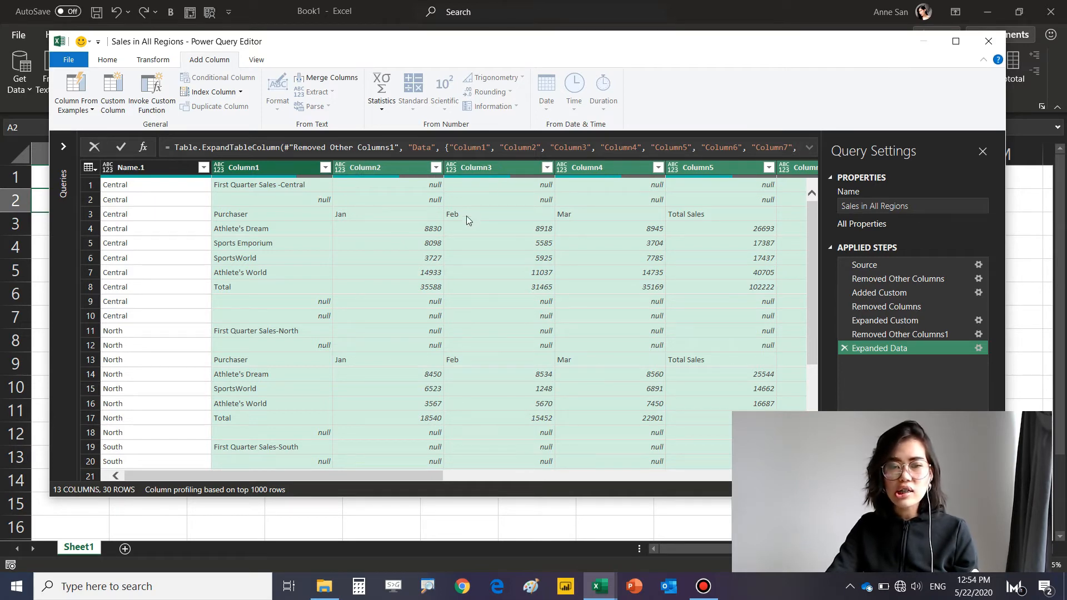
# - Filter the null and Total rows out of Column1
pyautogui.click(325, 167)
pyautogui.click(129, 327)
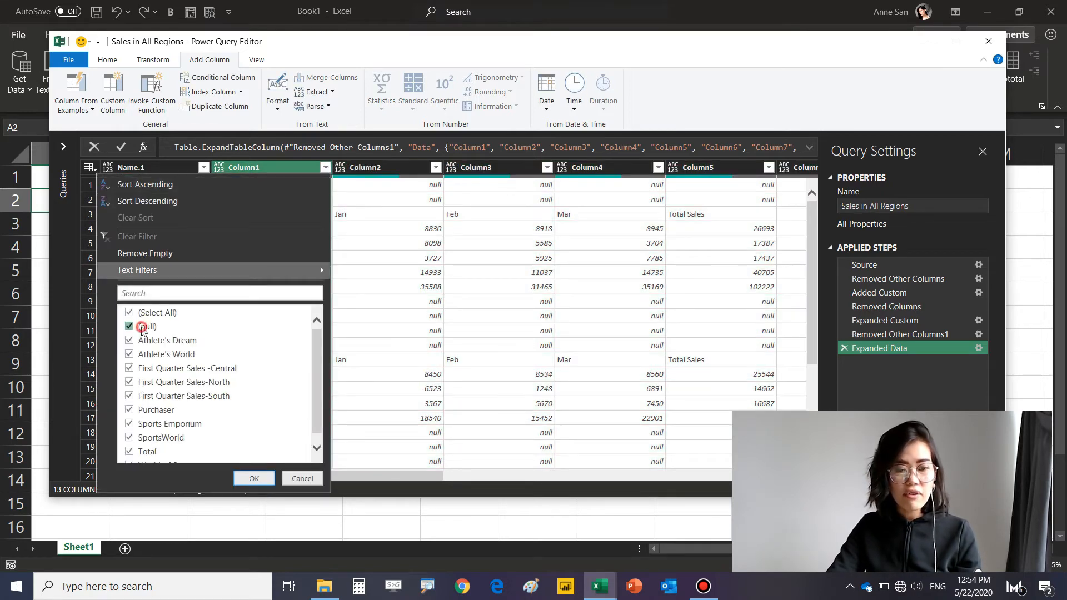
pyautogui.click(253, 479)
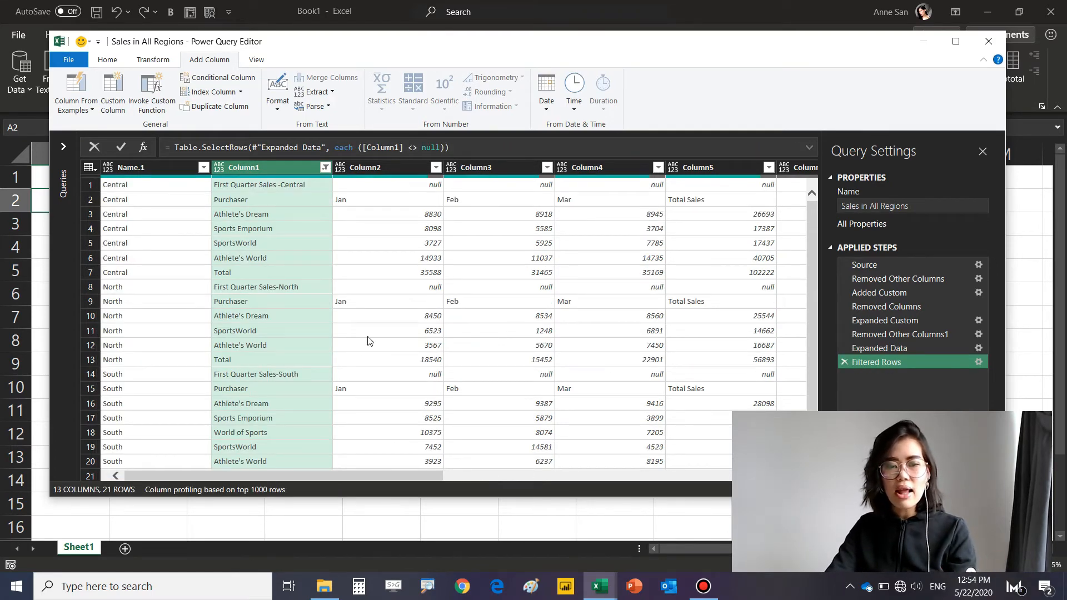
pyautogui.click(324, 167)
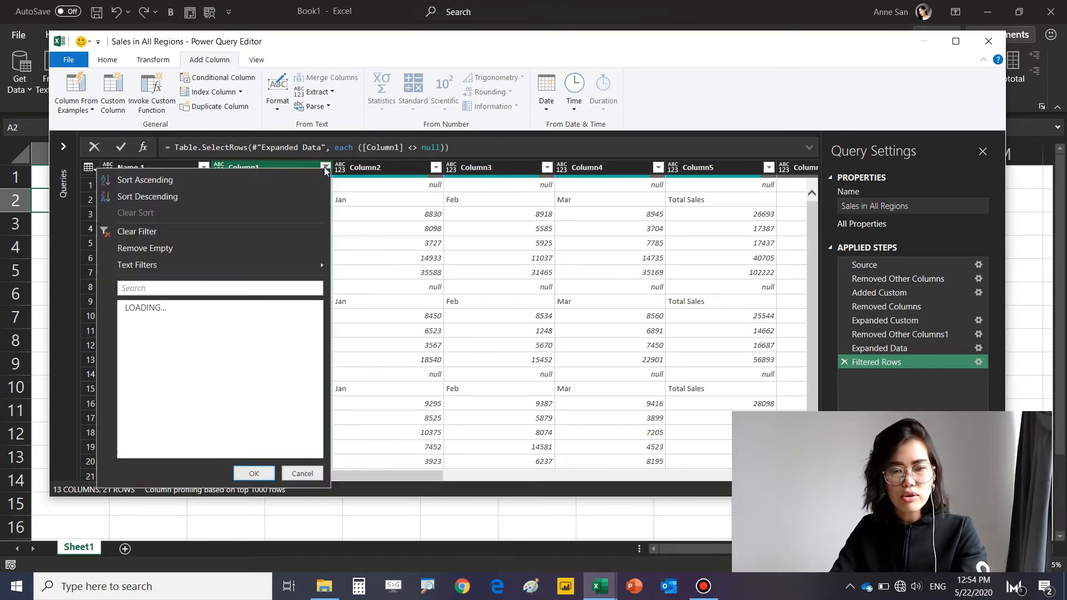
pyautogui.click(244, 479)
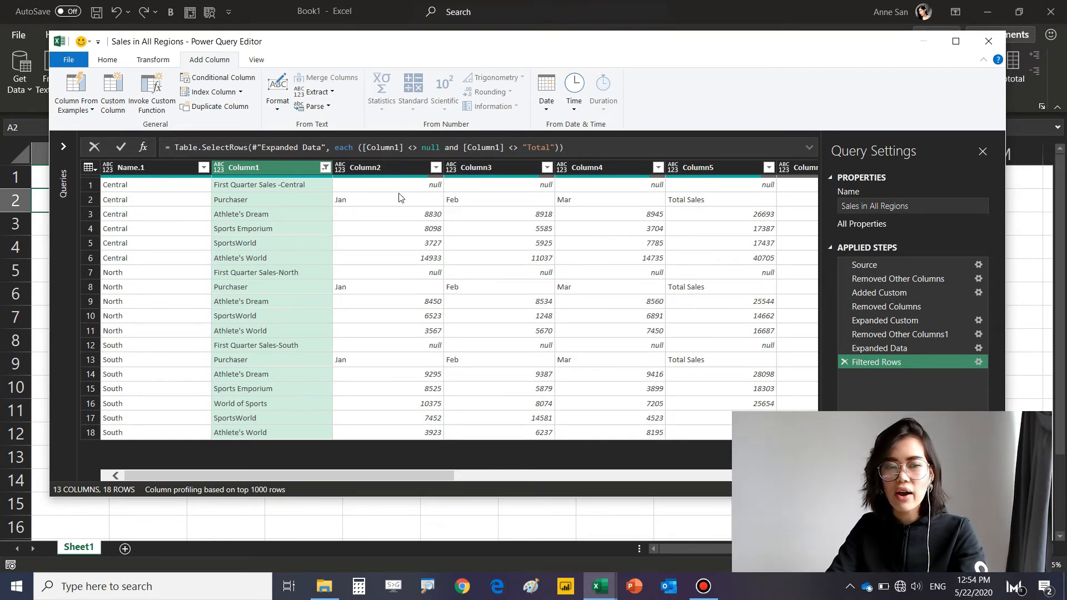
# - Filter the null rows out of Column2
pyautogui.click(436, 168)
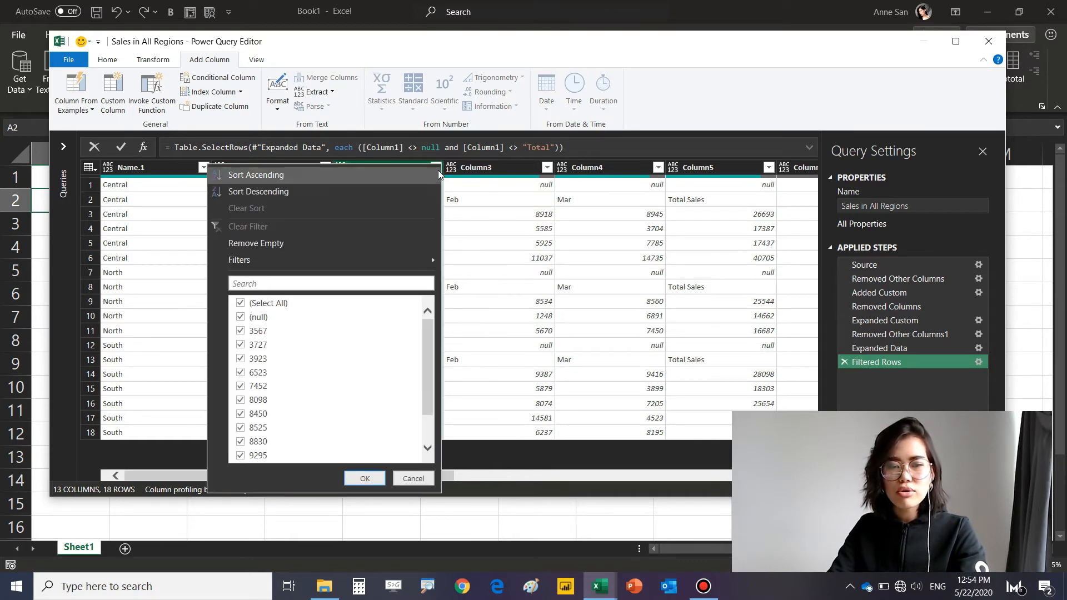
pyautogui.click(258, 323)
pyautogui.click(365, 479)
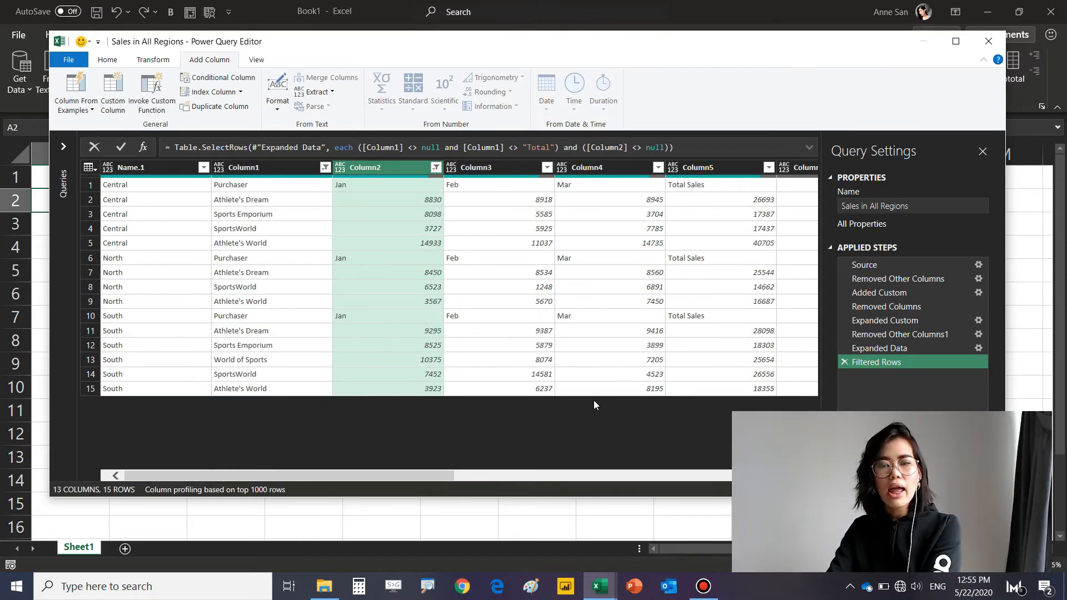
# - Keep only the columns Name.1 and Column1 through Column4 and remove all the other columns
pyautogui.moveTo(288, 472); pyautogui.dragTo(389, 478)
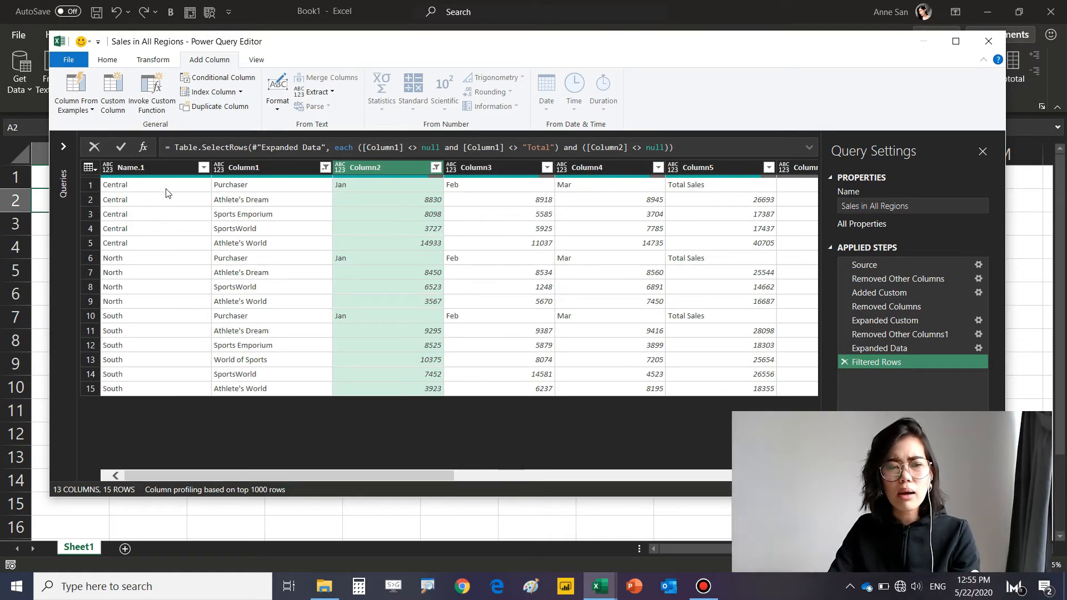
pyautogui.click(164, 166)
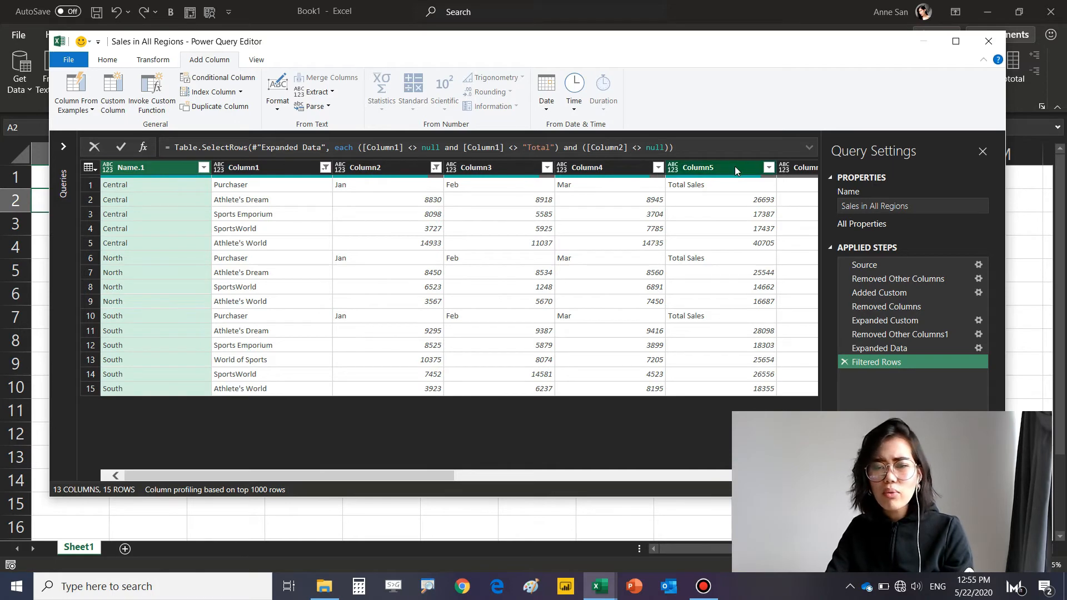
pyautogui.keyDown('shift'); pyautogui.click(628, 172); pyautogui.keyUp('shift')
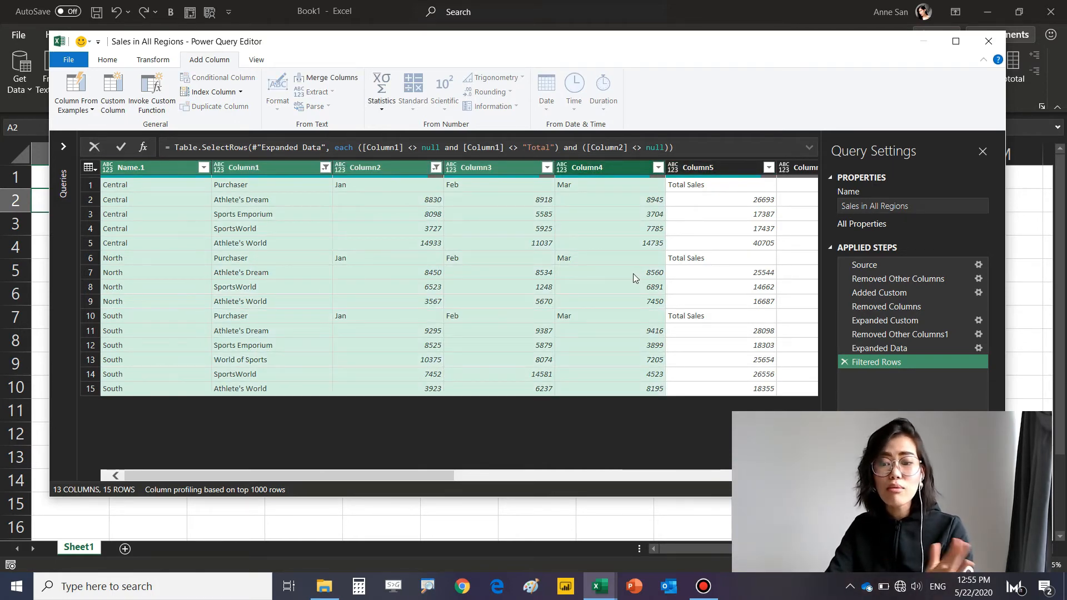
pyautogui.rightClick(621, 172)
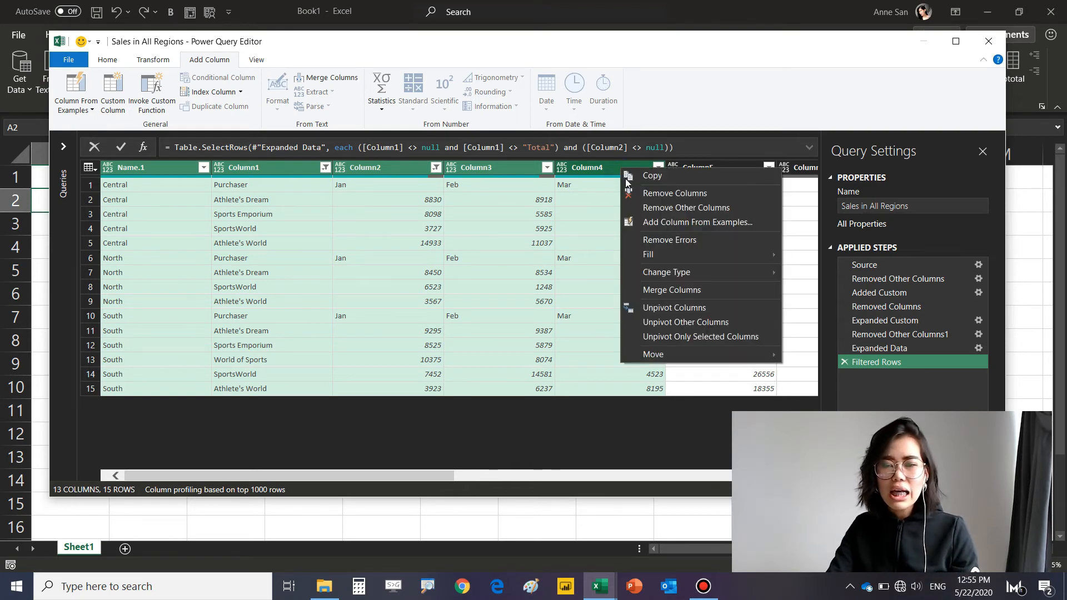
pyautogui.click(634, 208)
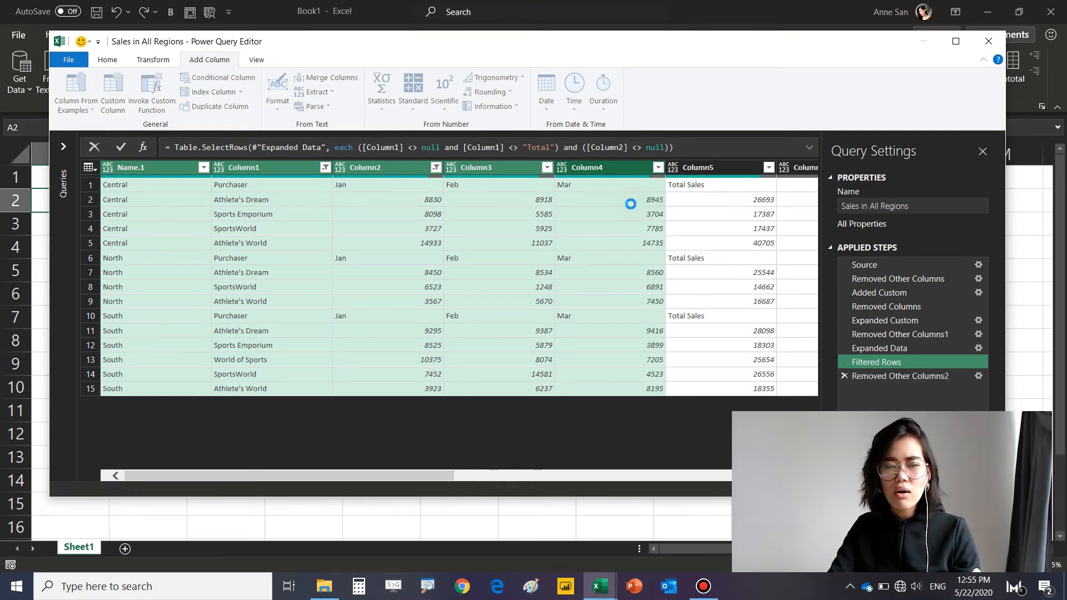
# - Promote the first row of the query to column headers
pyautogui.click(286, 201)
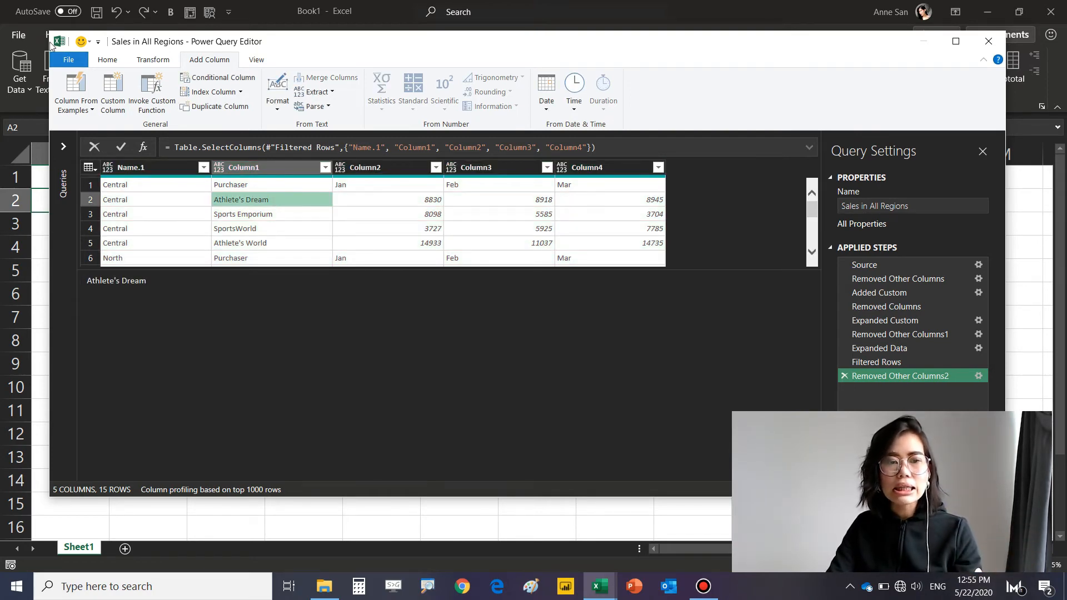
pyautogui.click(94, 62)
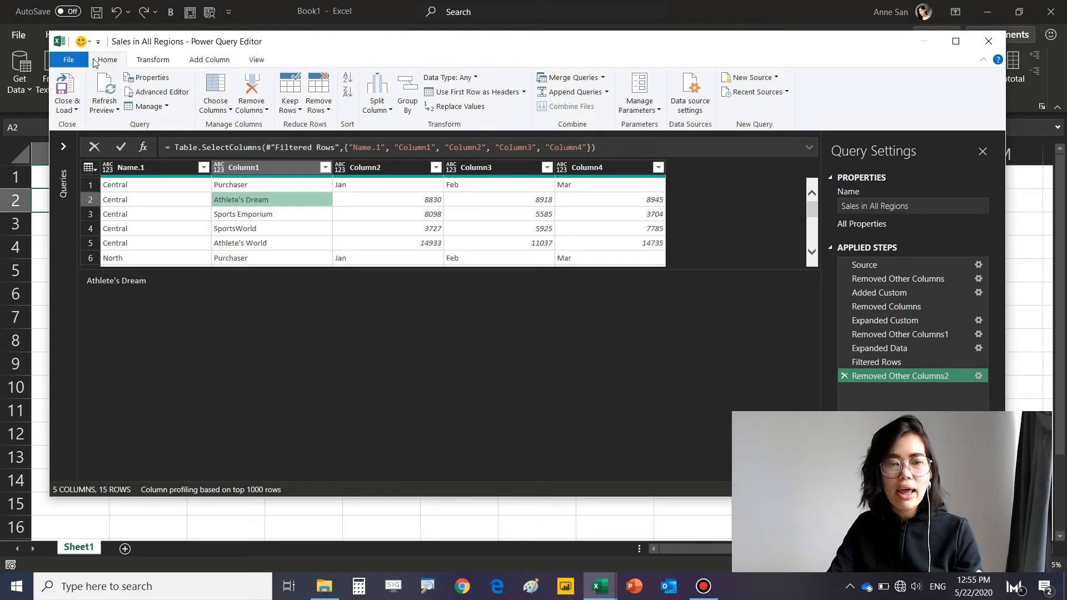
pyautogui.click(463, 94)
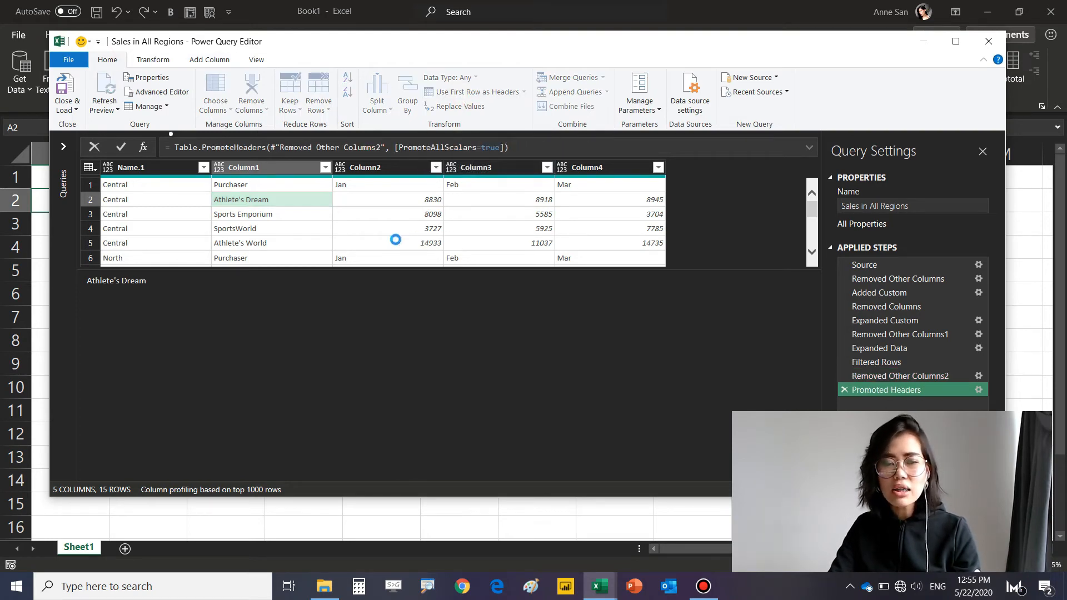
# - Filter the repeated header rows with the value Purchaser out of the Purchaser column
pyautogui.click(279, 245)
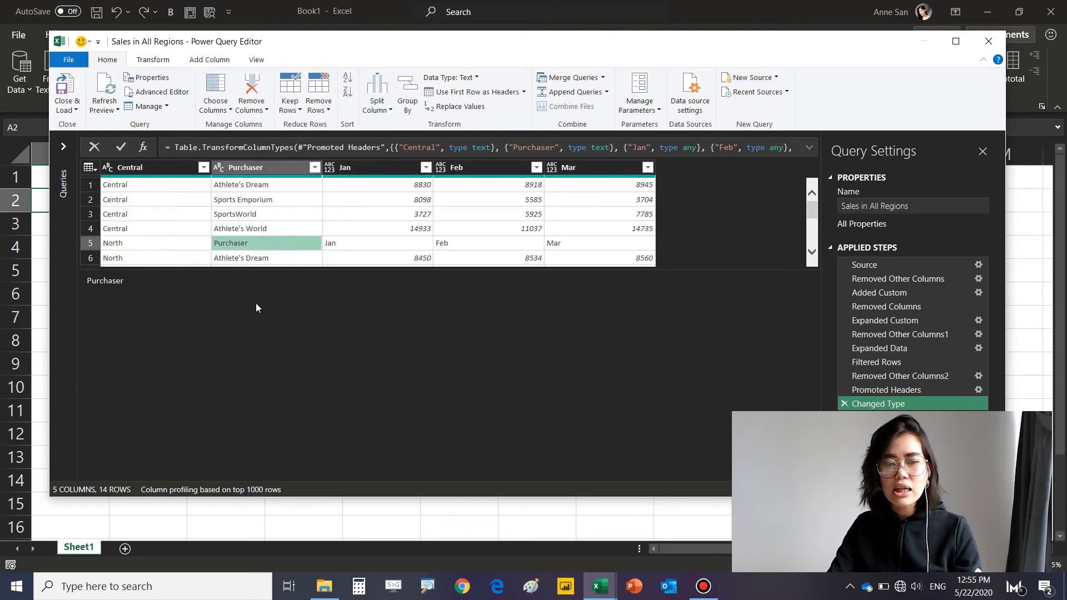
pyautogui.click(735, 231)
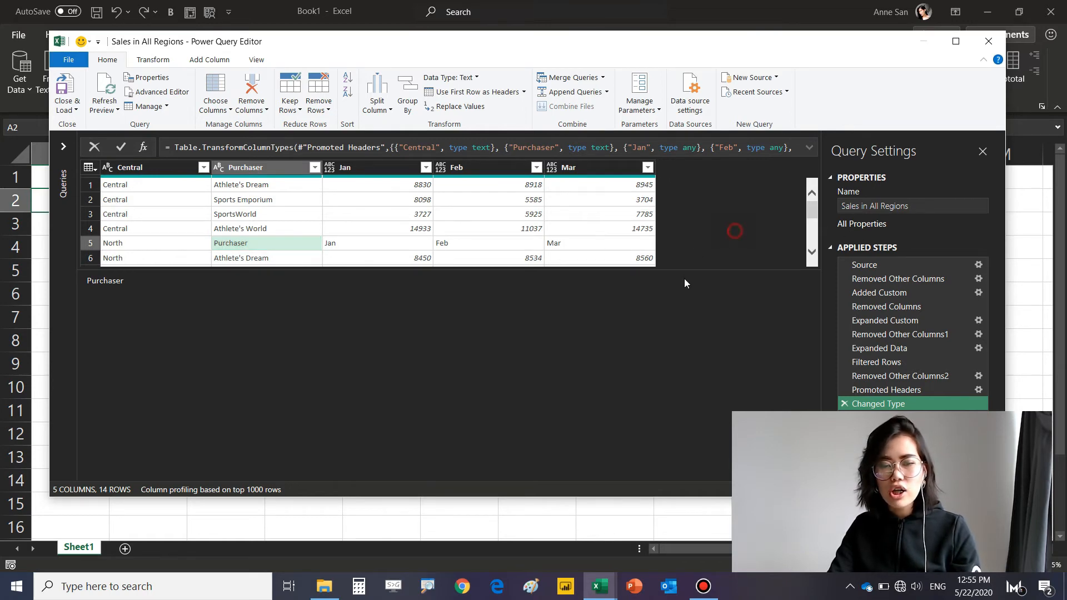
pyautogui.moveTo(686, 269); pyautogui.dragTo(648, 443)
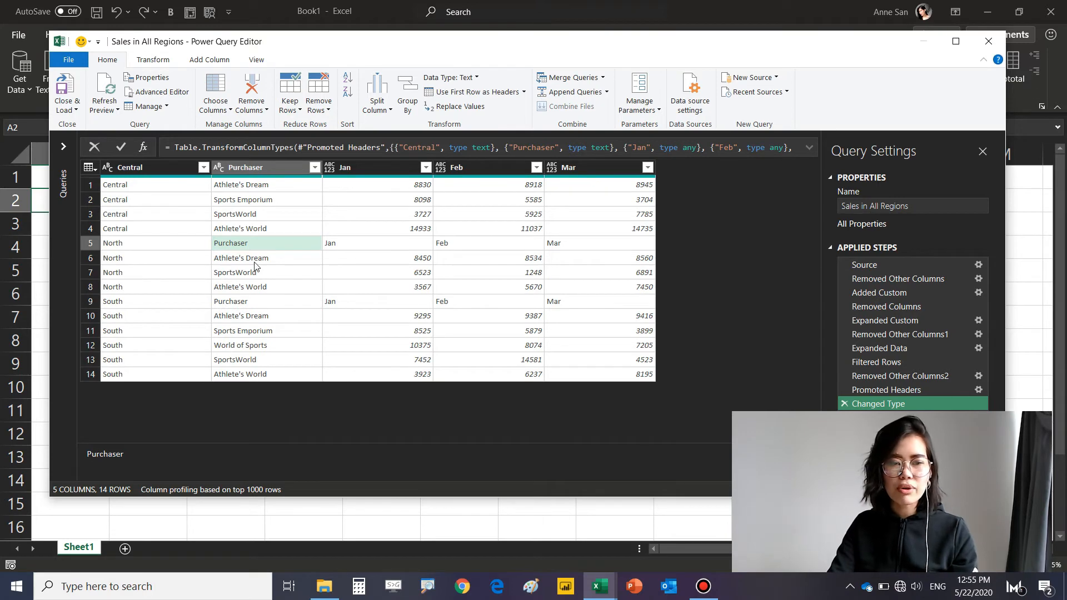
pyautogui.click(285, 308)
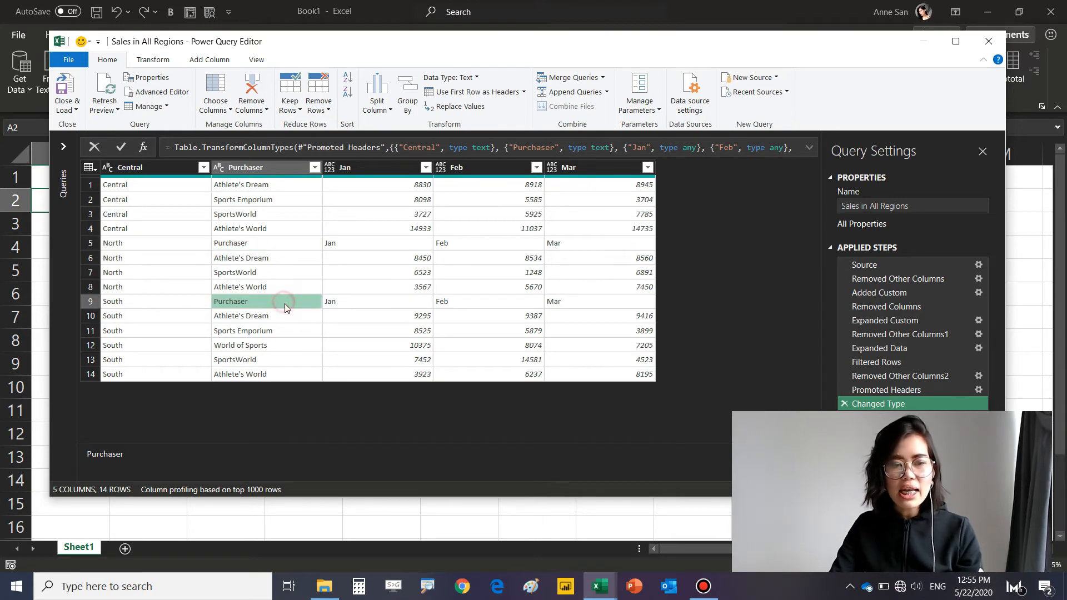
pyautogui.click(308, 174)
pyautogui.click(315, 168)
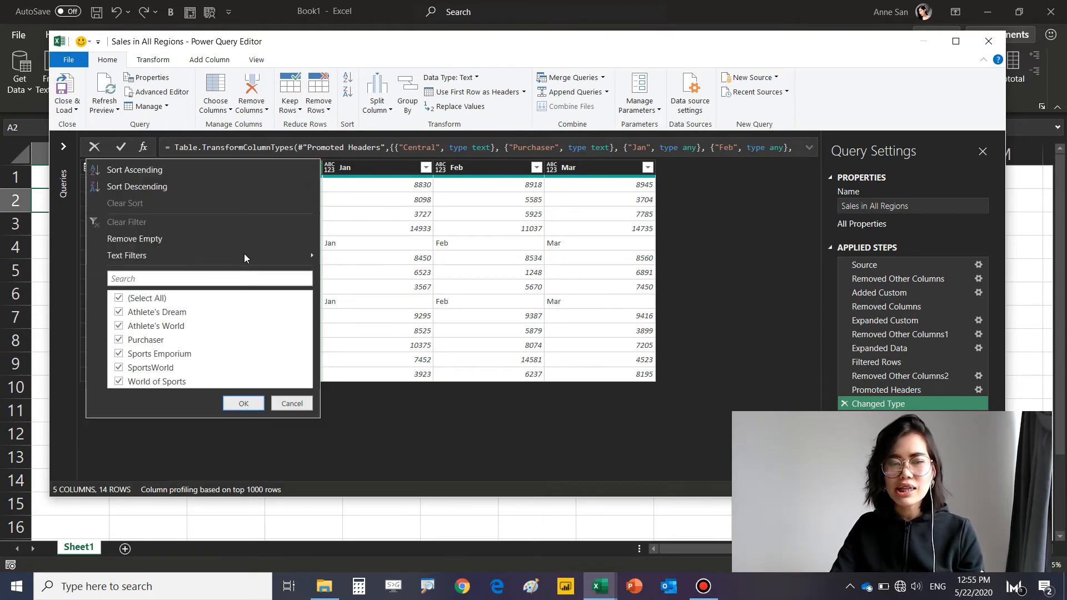
pyautogui.click(143, 340)
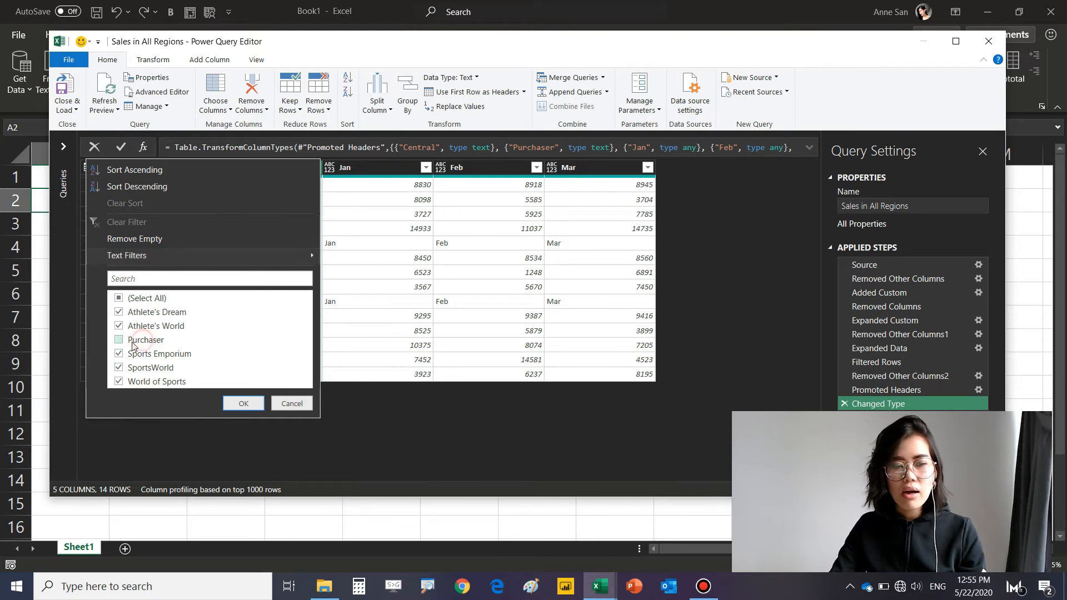
pyautogui.click(243, 403)
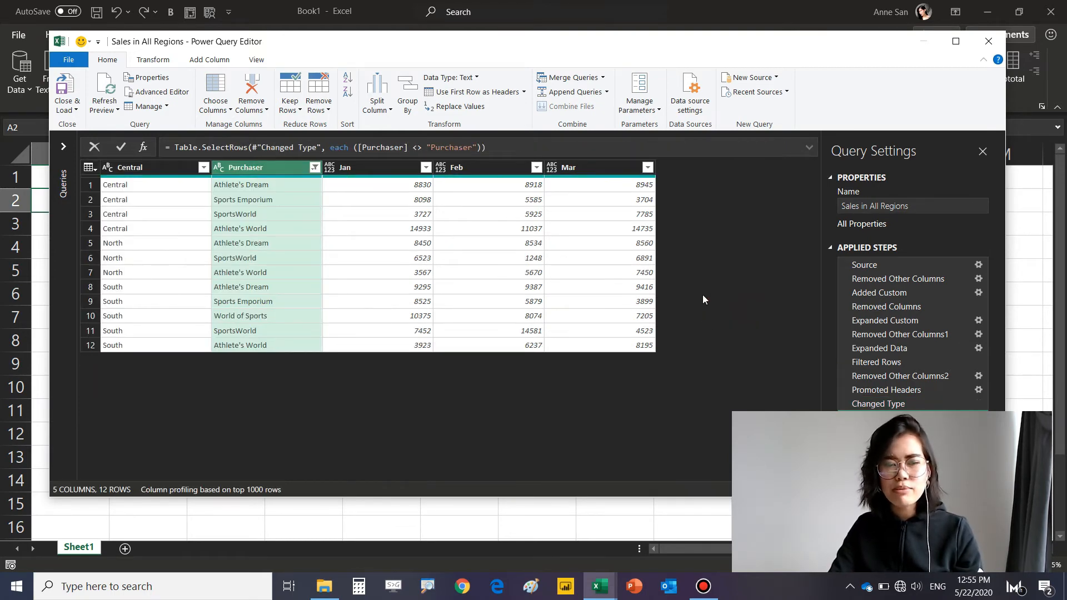
# - Rename the Central column as Region
pyautogui.doubleClick(150, 167)
pyautogui.write('Regionn')
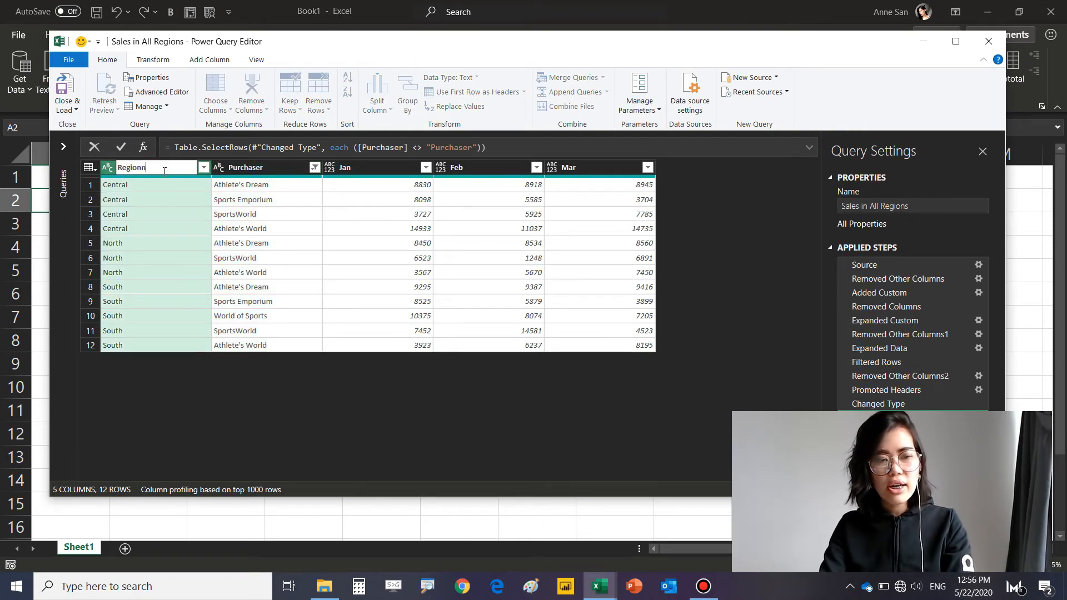
pyautogui.press('Return')
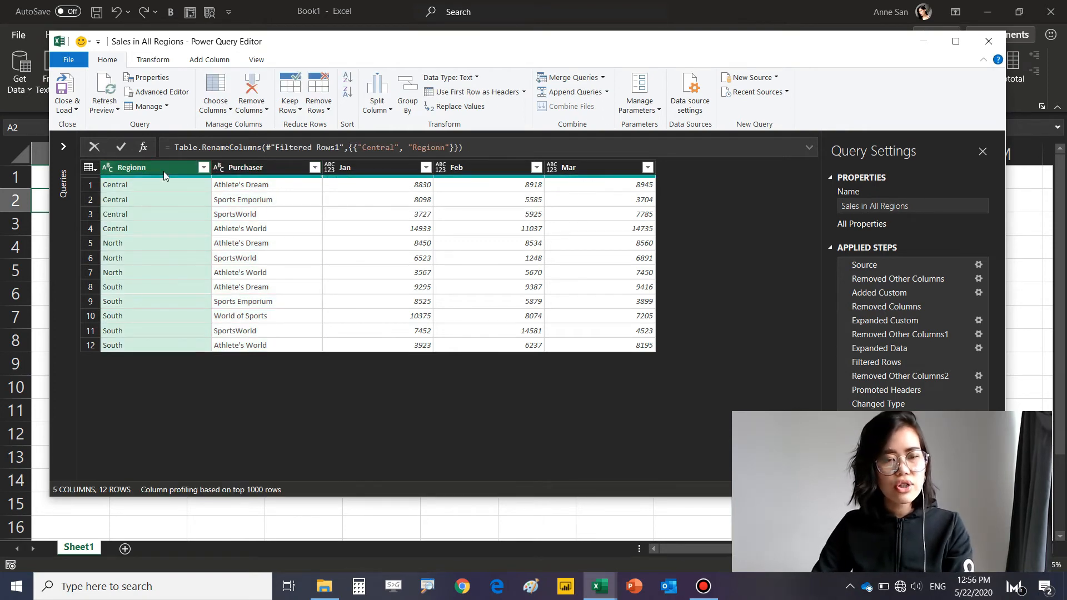
pyautogui.doubleClick(164, 169)
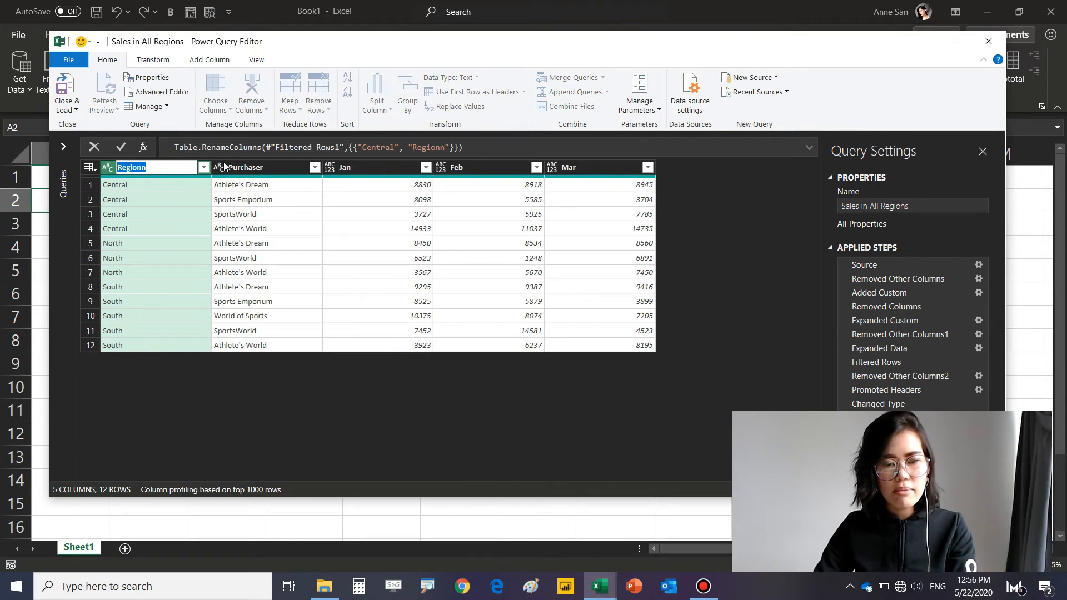
pyautogui.press('End')
pyautogui.press('Return')
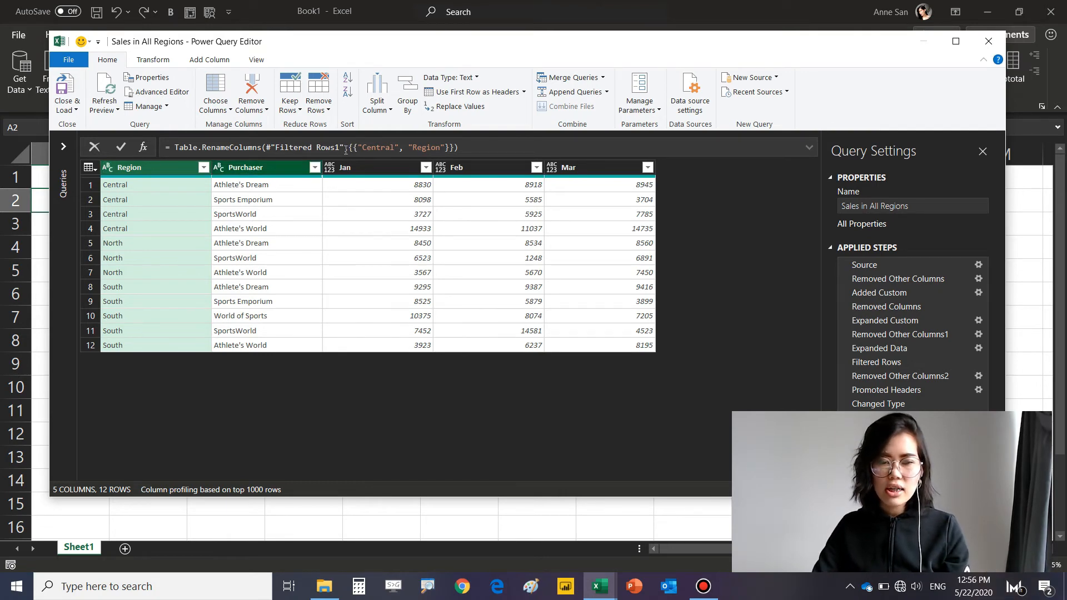
# - Set the Jan, Feb and Mar columns to the Decimal Number type and unpivot them
pyautogui.click(368, 166)
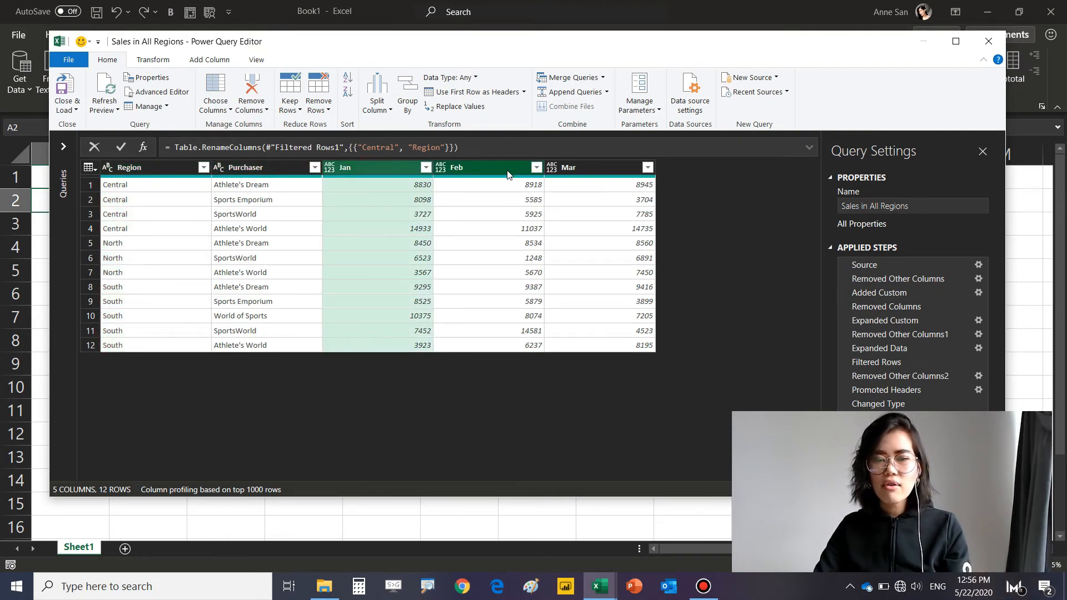
pyautogui.keyDown('ctrl'); pyautogui.click(509, 171); pyautogui.keyUp('ctrl')
pyautogui.keyDown('ctrl'); pyautogui.click(606, 172); pyautogui.keyUp('ctrl')
pyautogui.click(148, 59)
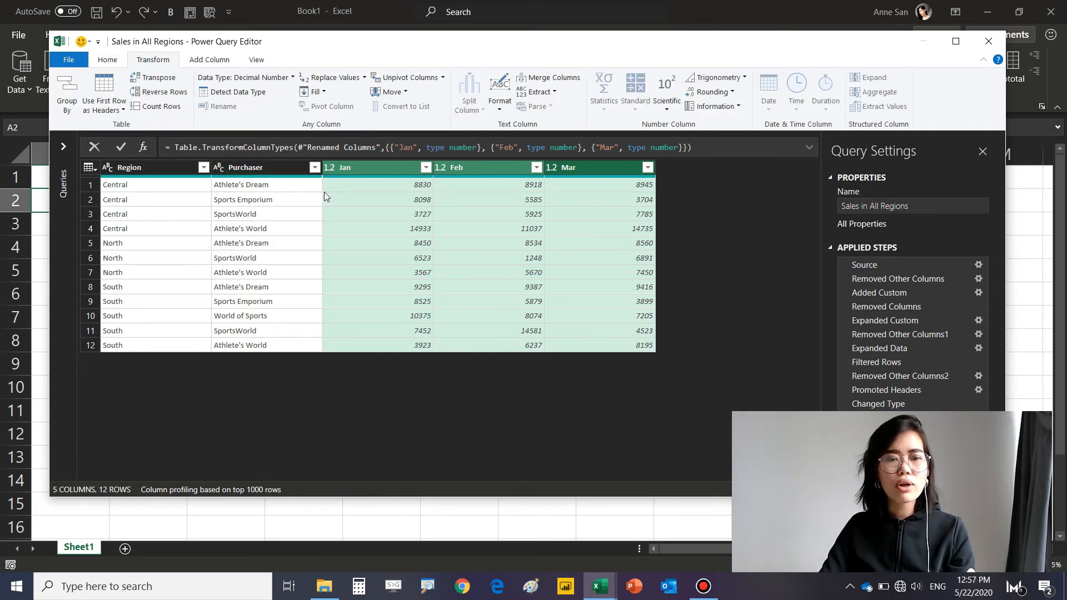
pyautogui.click(432, 82)
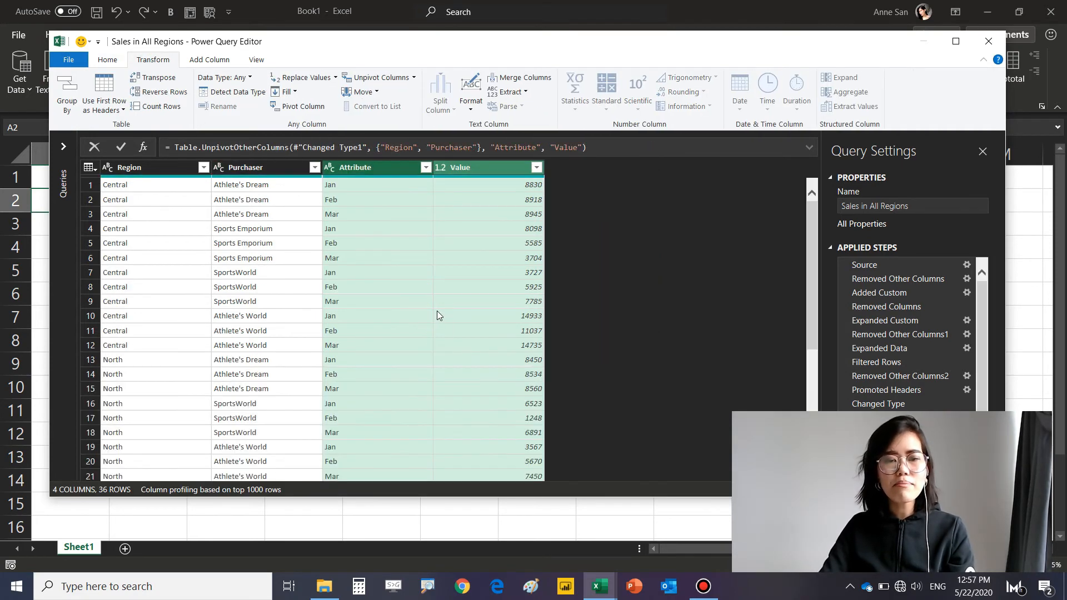
pyautogui.click(420, 289)
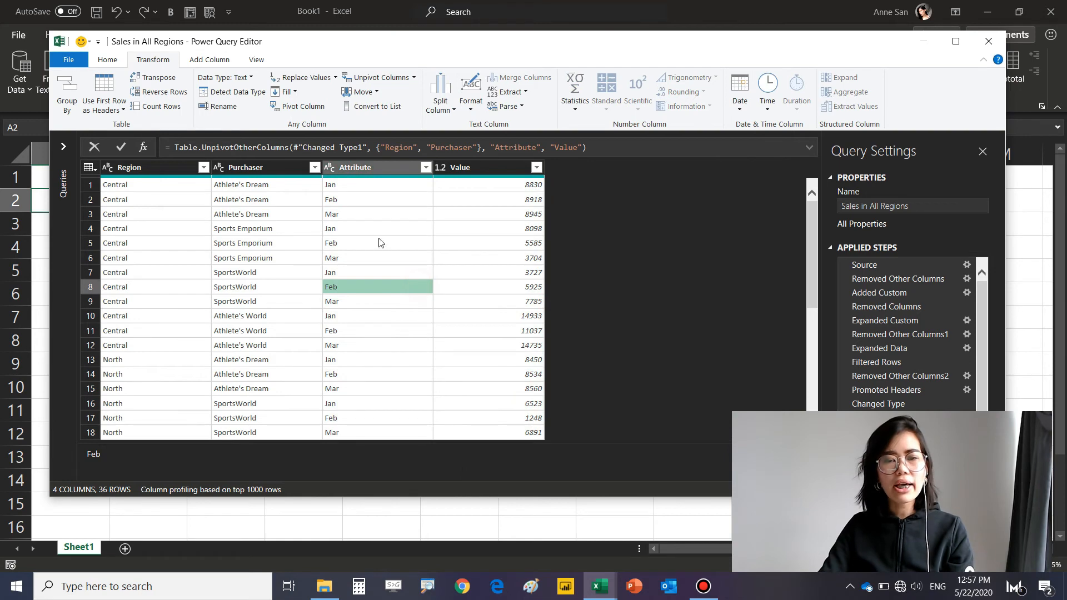
# - Rename the Attribute column as Month and the Value column as Sales
pyautogui.doubleClick(380, 166)
pyautogui.write('Month')
pyautogui.press('Return')
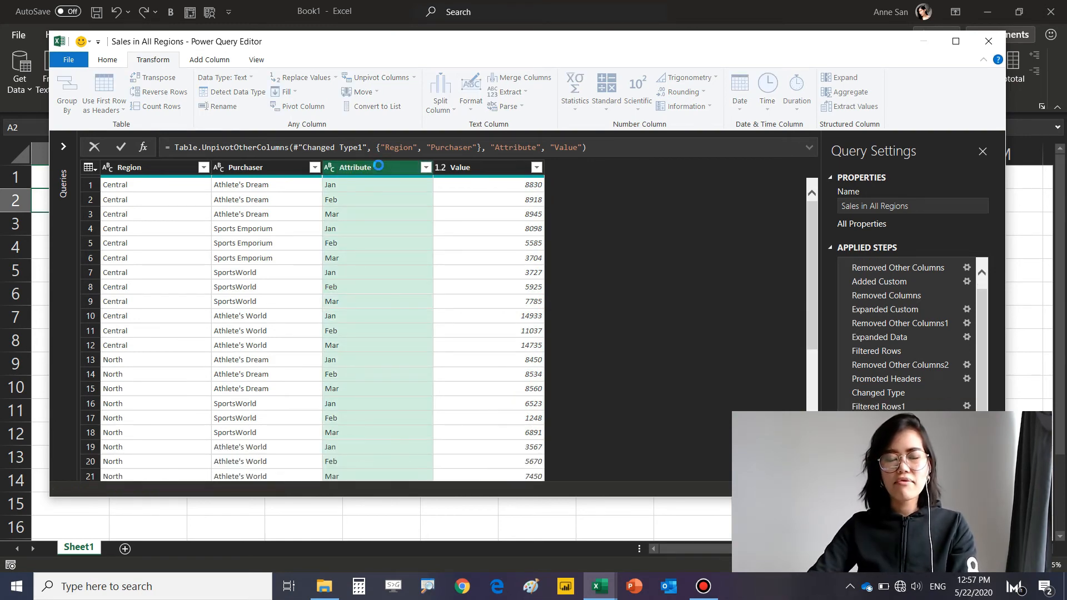
pyautogui.doubleClick(497, 167)
pyautogui.write('Sa')
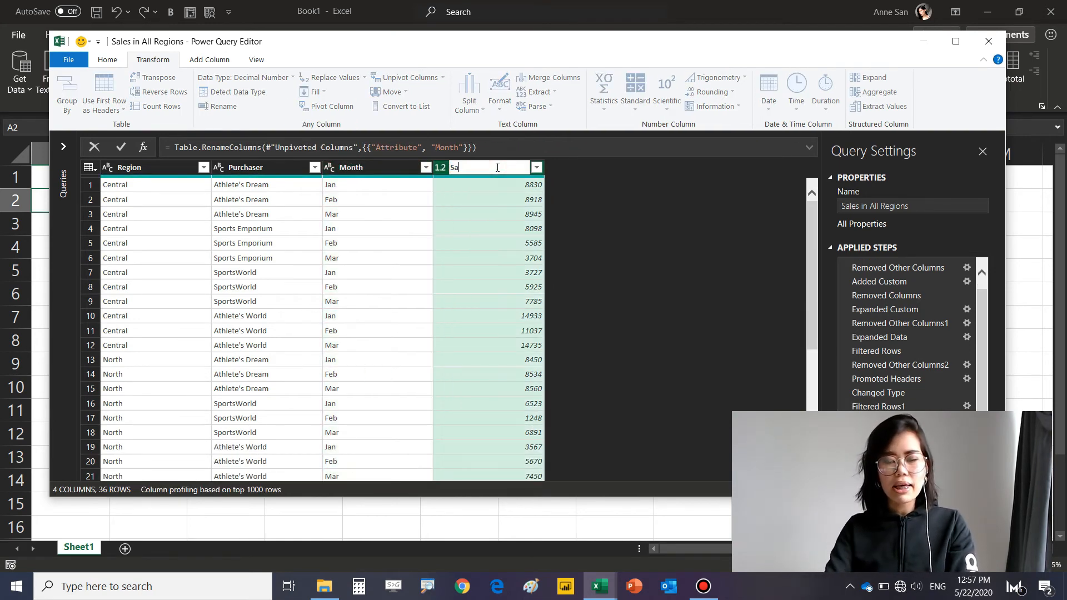
pyautogui.write('les')
pyautogui.press('Return')
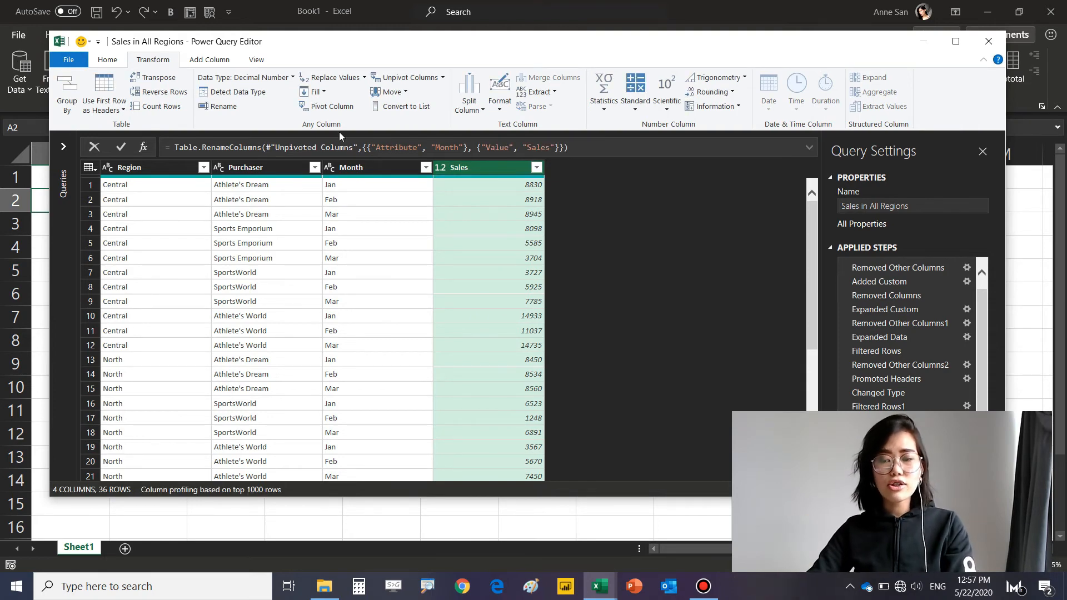
# - Close the query editor and load the query as a table into the existing worksheet at cell A2
pyautogui.click(101, 61)
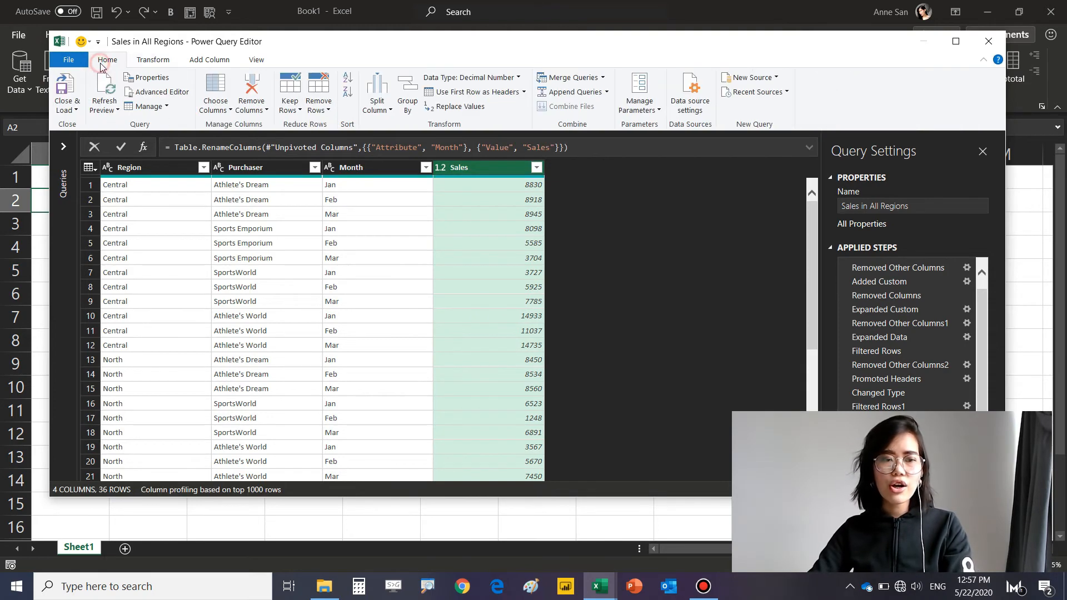
pyautogui.click(77, 111)
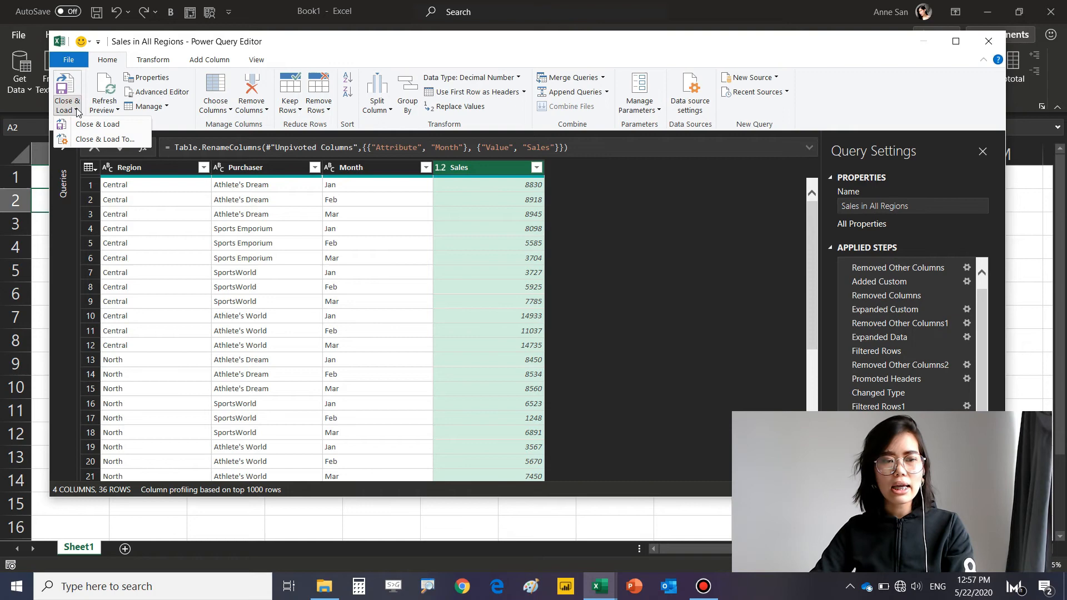
pyautogui.click(89, 140)
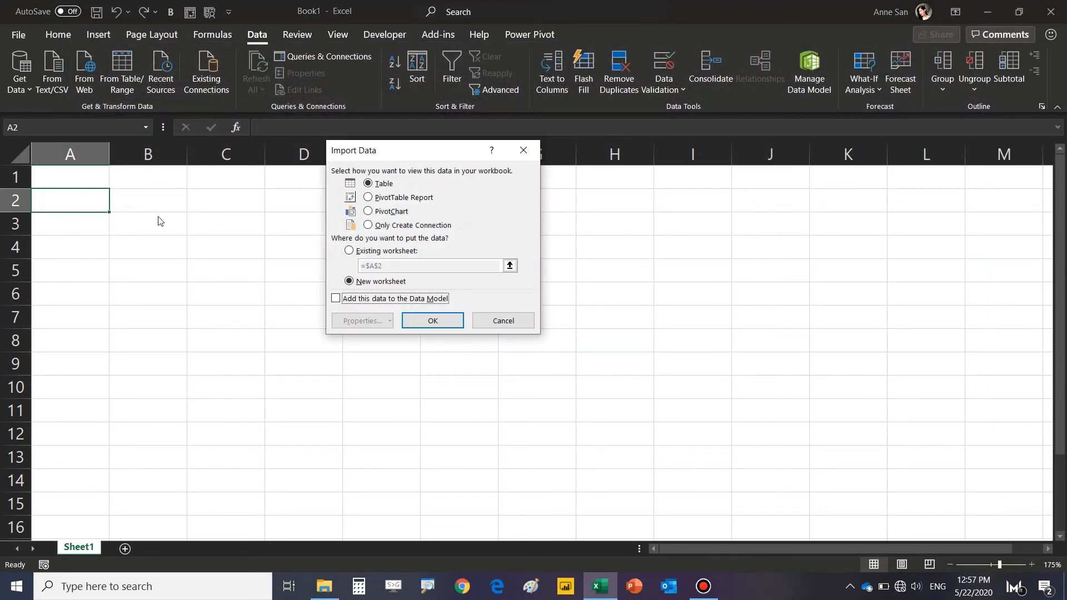
pyautogui.click(368, 251)
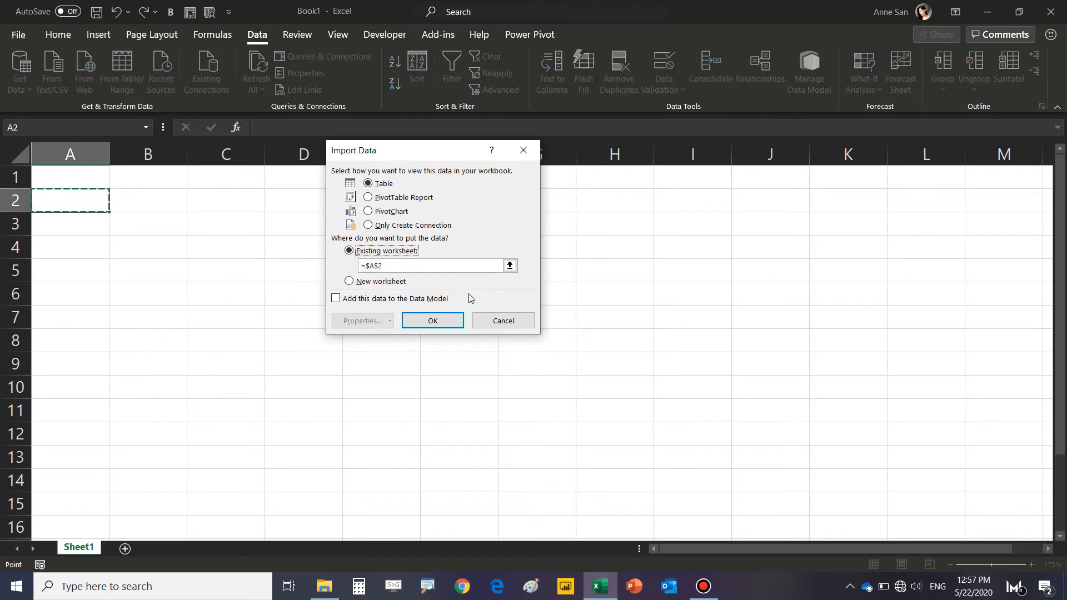
pyautogui.click(444, 327)
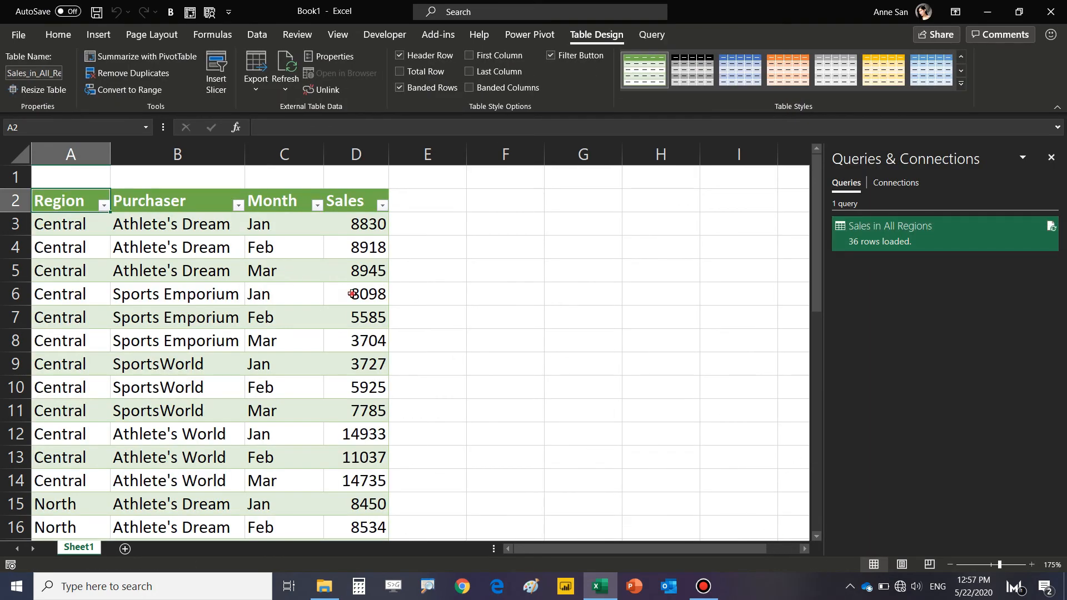
pyautogui.click(352, 293)
pyautogui.press('Down')
pyautogui.press('Down')
pyautogui.press('Down')
pyautogui.keyDown('ctrl'); pyautogui.scroll(-1, 330, 283); pyautogui.keyUp('ctrl')
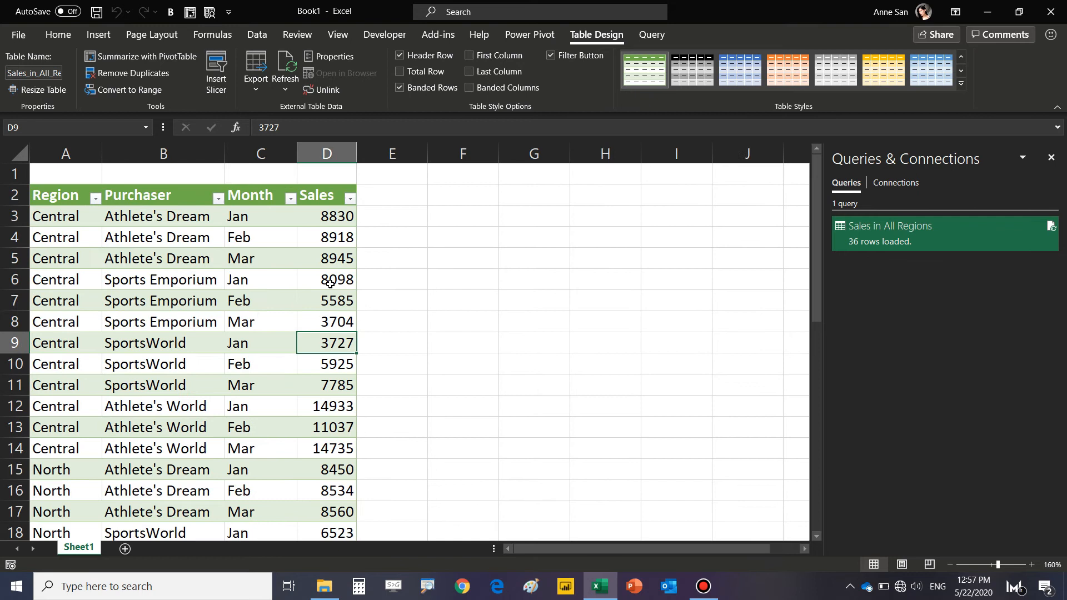
pyautogui.click(248, 274)
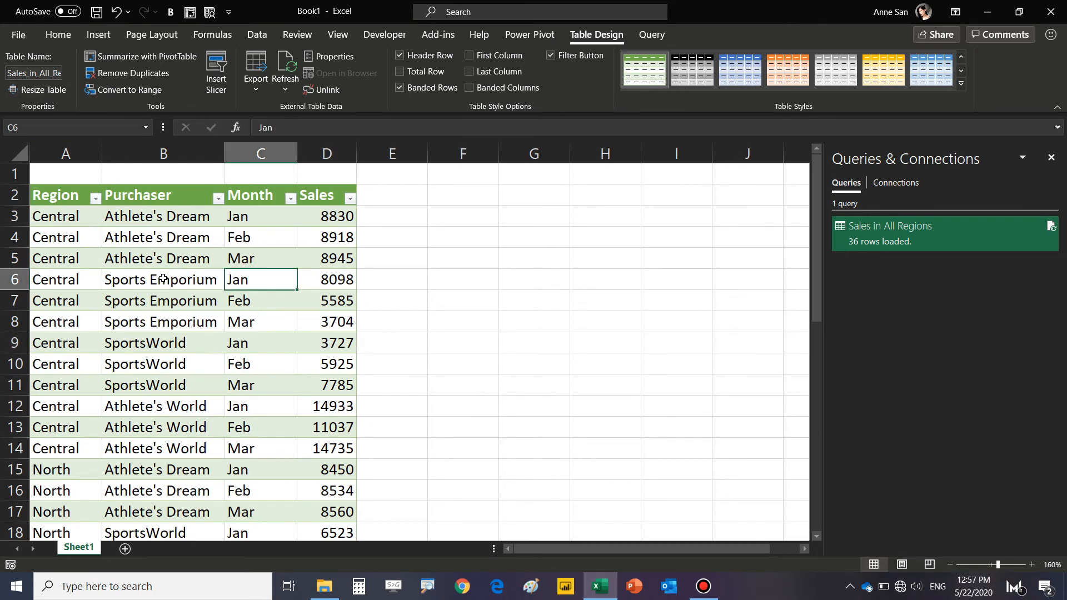
pyautogui.click(179, 254)
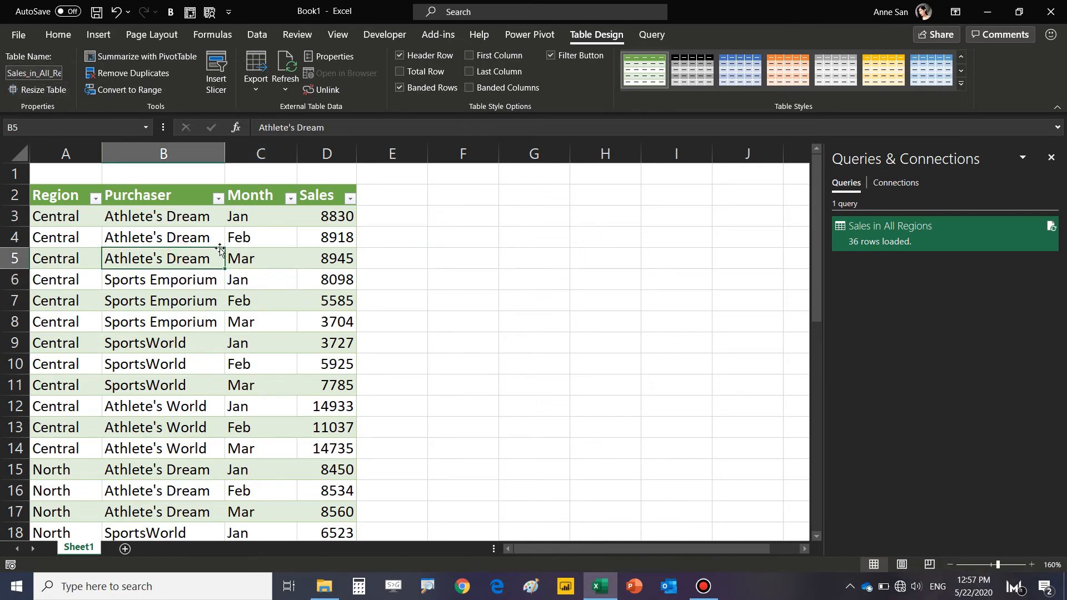
# - Create a PivotTable from the Sales_in_All_Regions table in the existing worksheet at cell F2
pyautogui.click(228, 225)
pyautogui.press('alt')
pyautogui.press('n')
pyautogui.press('v')
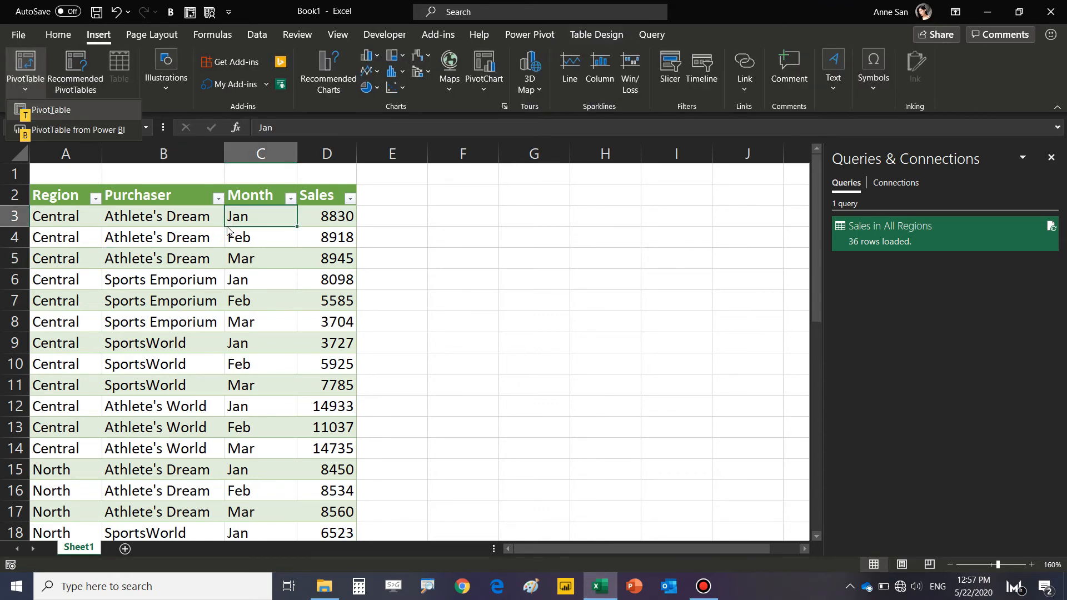
pyautogui.press('t')
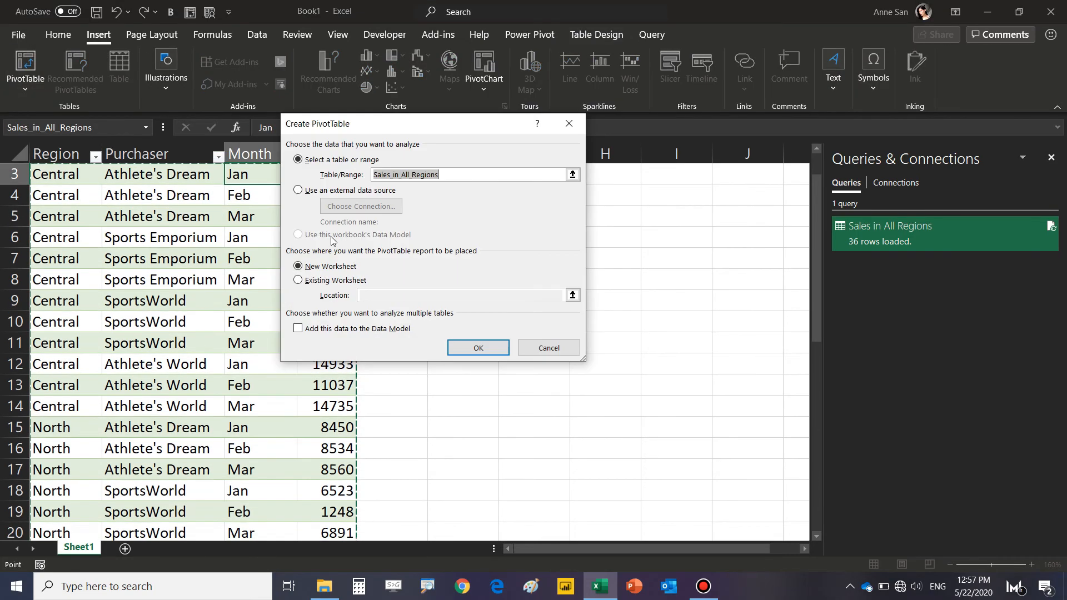
pyautogui.moveTo(428, 131); pyautogui.dragTo(430, 172)
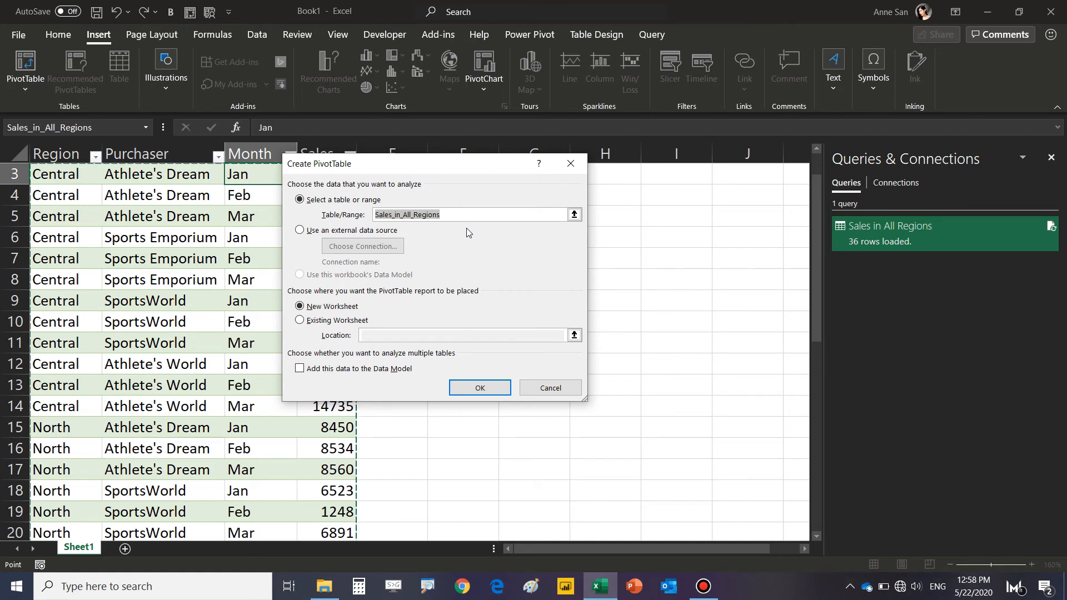
pyautogui.click(353, 322)
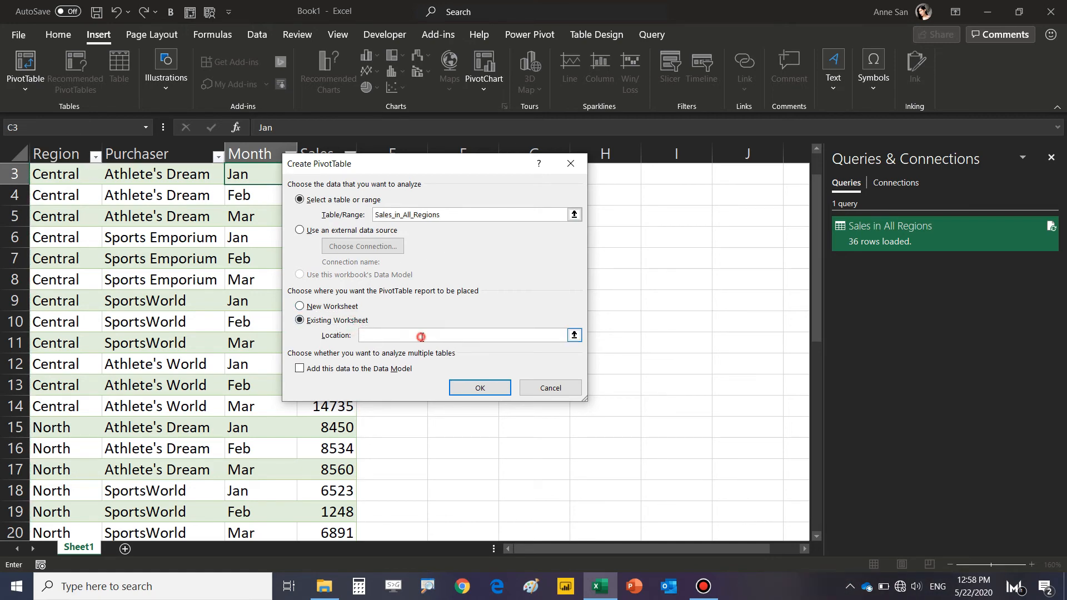
pyautogui.moveTo(396, 167); pyautogui.dragTo(189, 256)
pyautogui.scroll(1, 456, 262)
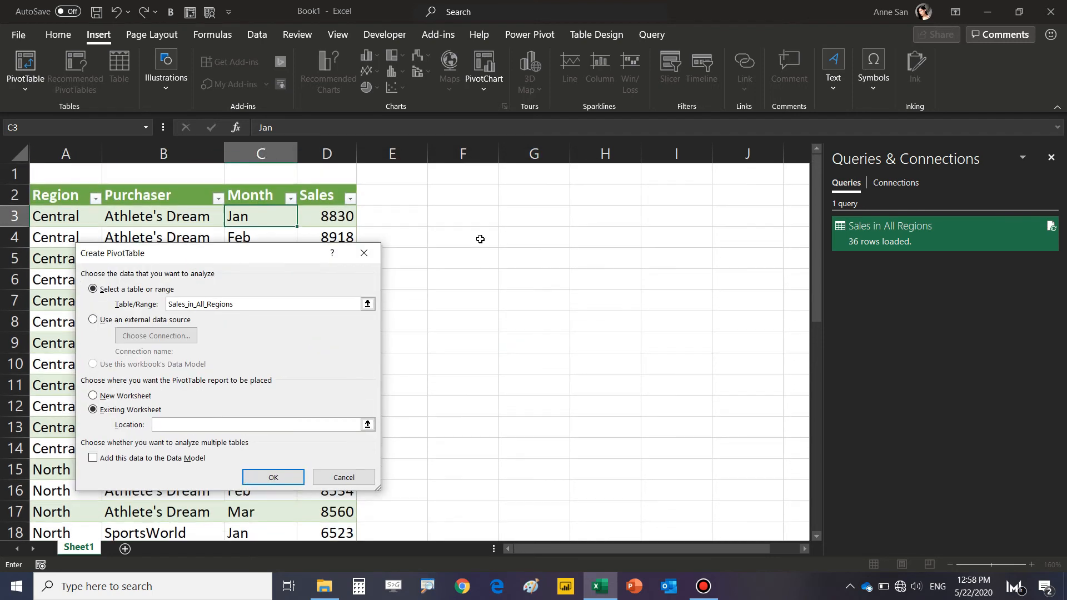
pyautogui.click(489, 205)
pyautogui.click(273, 477)
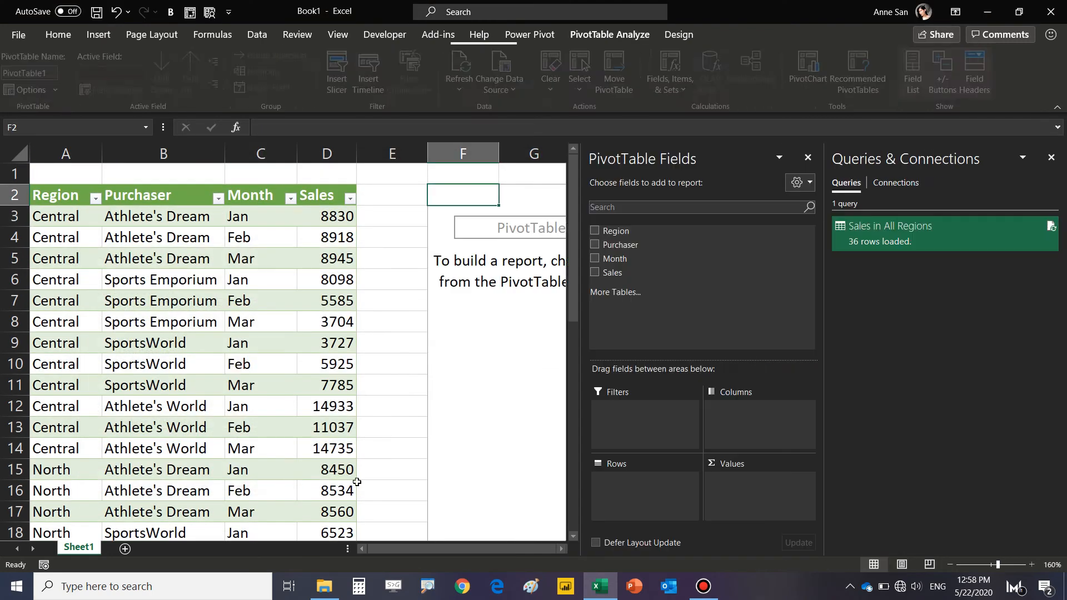
# - Lay out the PivotTable with Month as columns, Purchaser as rows and Sales as summed values
pyautogui.moveTo(655, 260); pyautogui.dragTo(767, 421)
pyautogui.moveTo(648, 244); pyautogui.dragTo(622, 492)
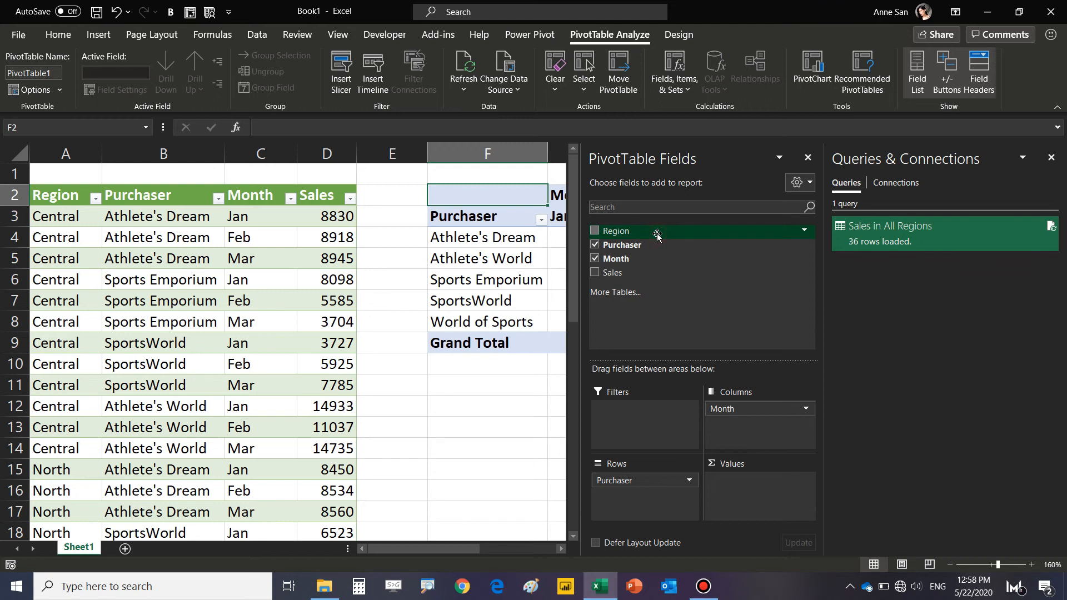
pyautogui.moveTo(652, 273); pyautogui.dragTo(784, 518)
pyautogui.click(559, 548)
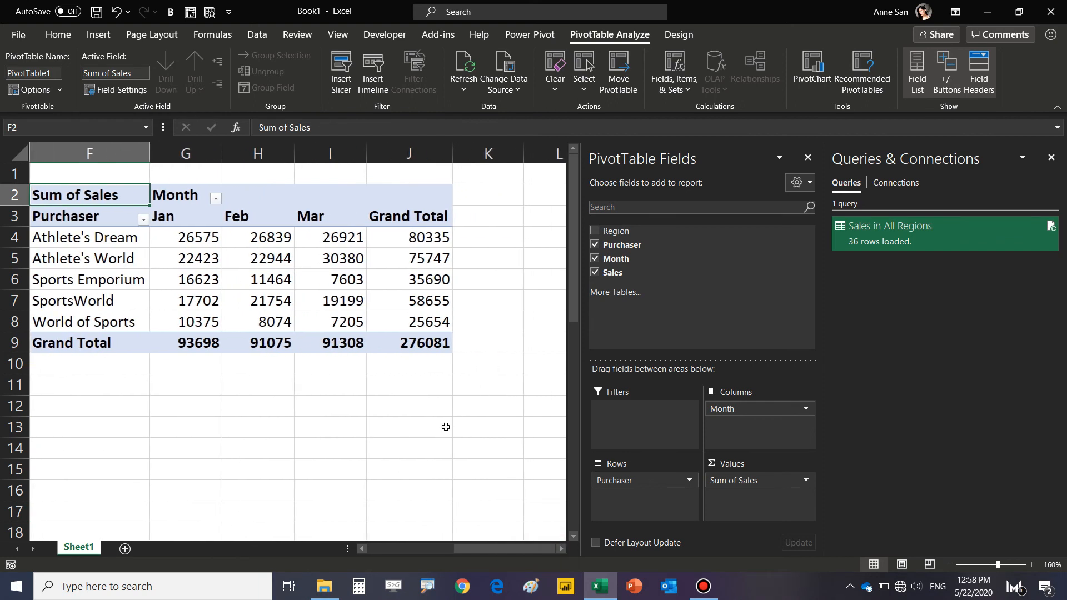
# - Close the Queries & Connections pane to show the sales table and the PivotTable side by side
pyautogui.moveTo(465, 552); pyautogui.dragTo(447, 553)
pyautogui.click(1051, 157)
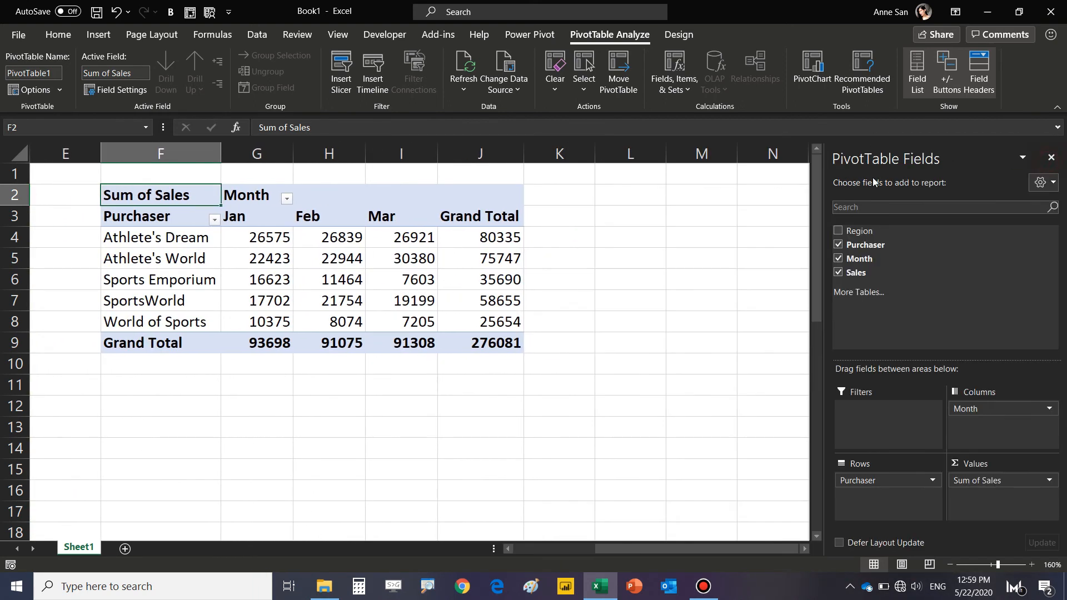
pyautogui.moveTo(656, 551); pyautogui.dragTo(595, 555)
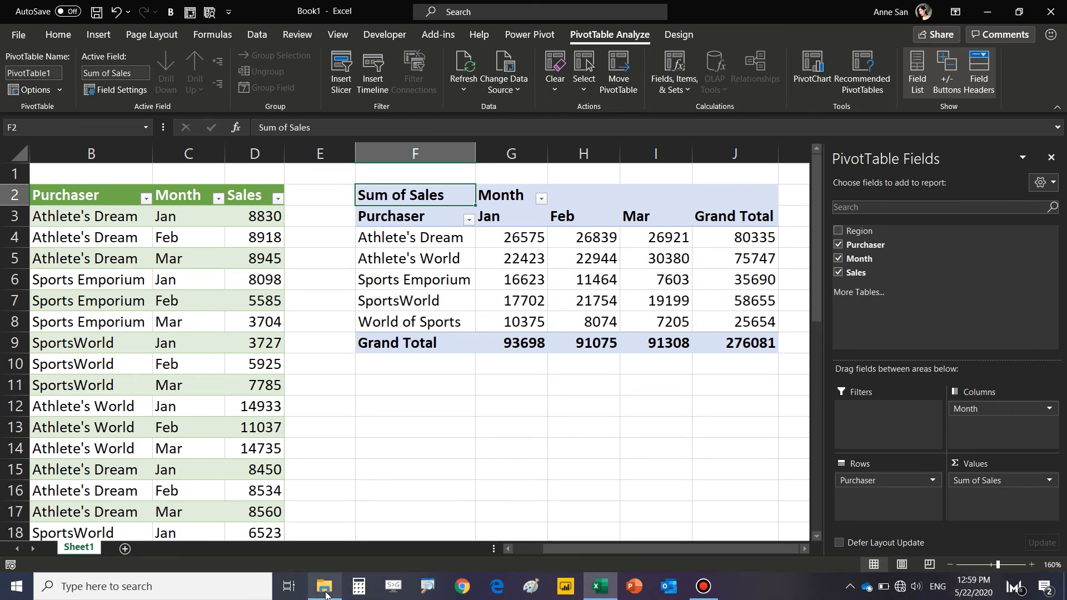
# - Open north.xlsx from the Sales in All Regions folder and set the January sales of Athlete's Dream to 100000
pyautogui.moveTo(325, 594)
pyautogui.click(328, 508)
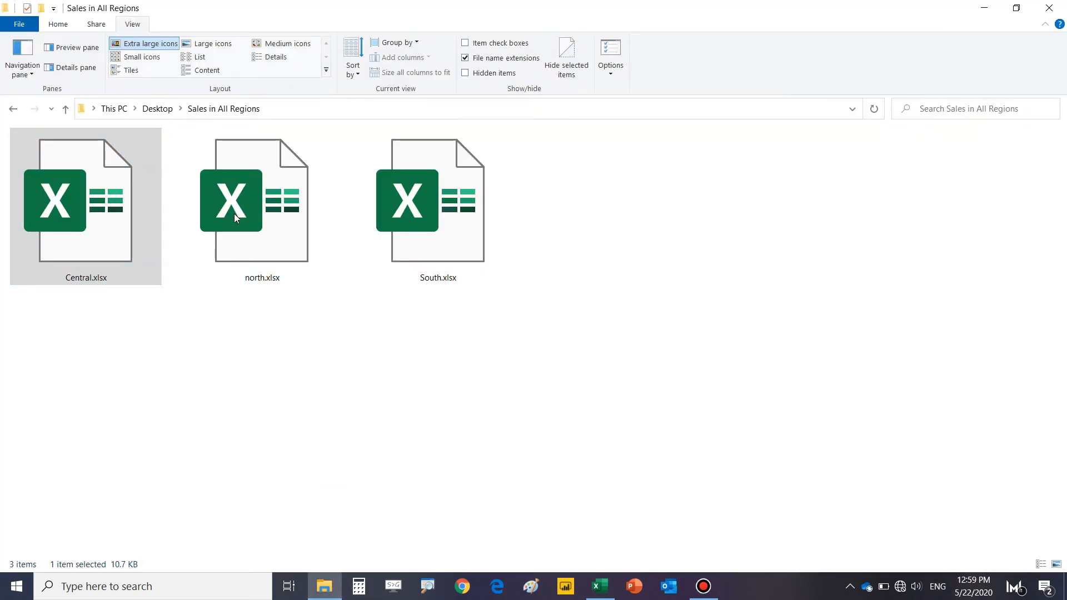
pyautogui.doubleClick(295, 253)
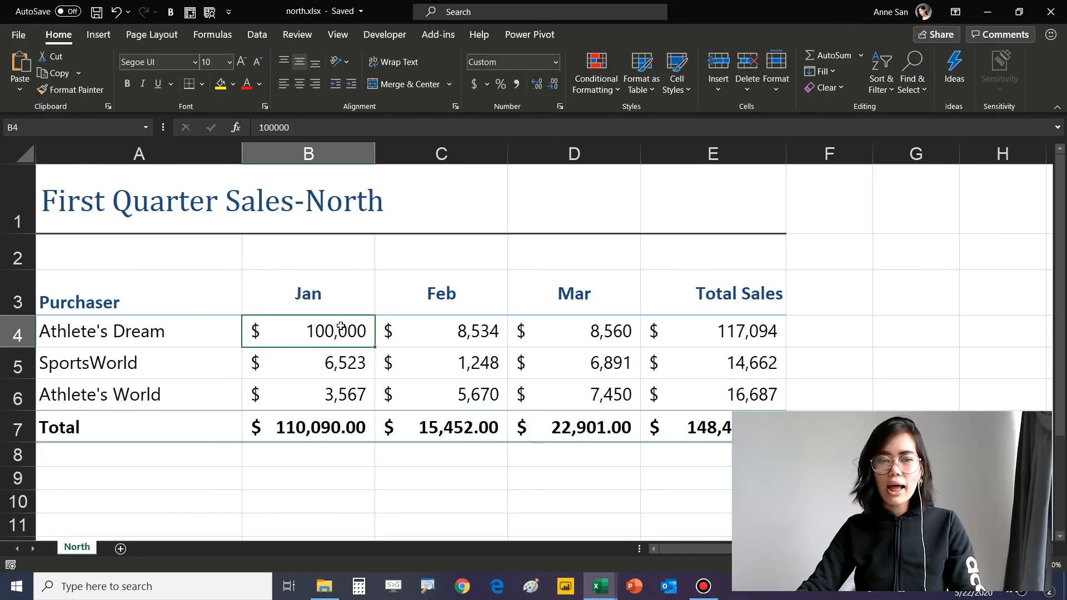
pyautogui.keyDown('ctrl'); pyautogui.scroll(-1, 337, 323); pyautogui.keyUp('ctrl')
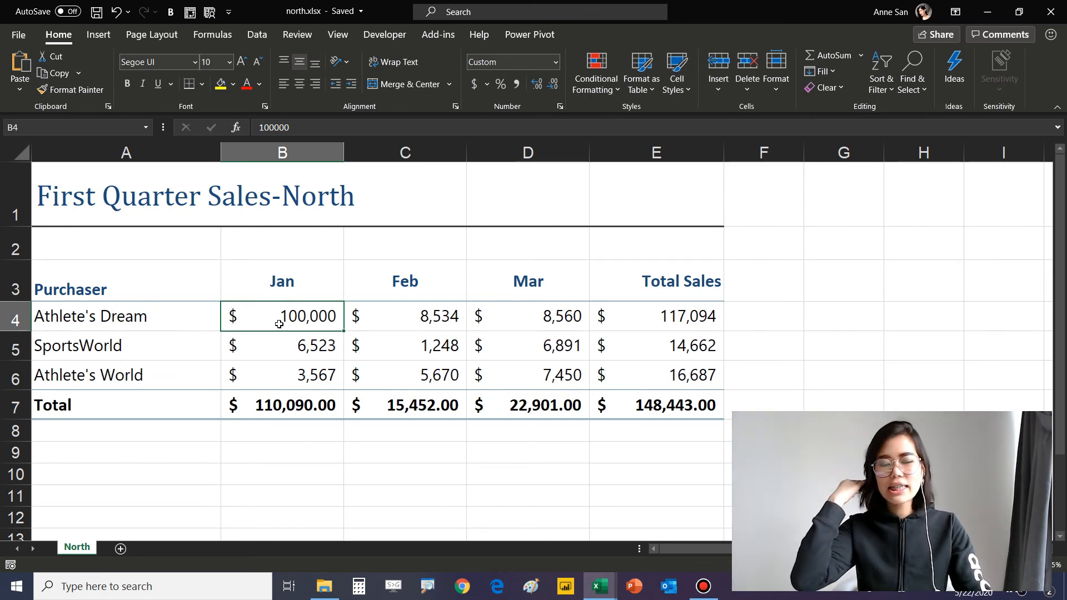
# - Return to the Book1 workbook and refresh the loaded sales table from its source files
pyautogui.hotkey('alt', 'Tab')
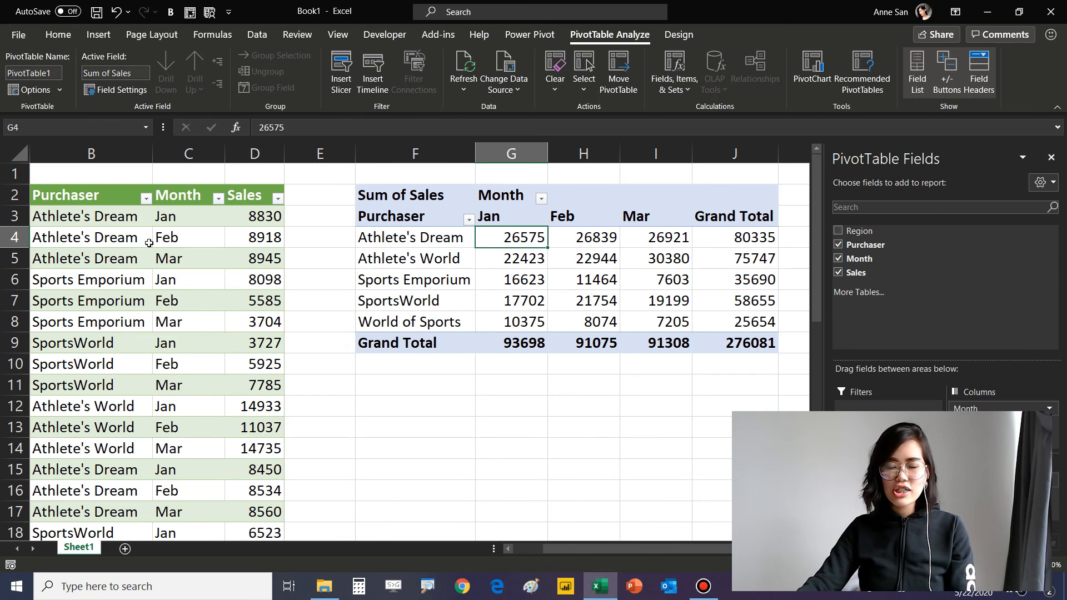
pyautogui.click(176, 278)
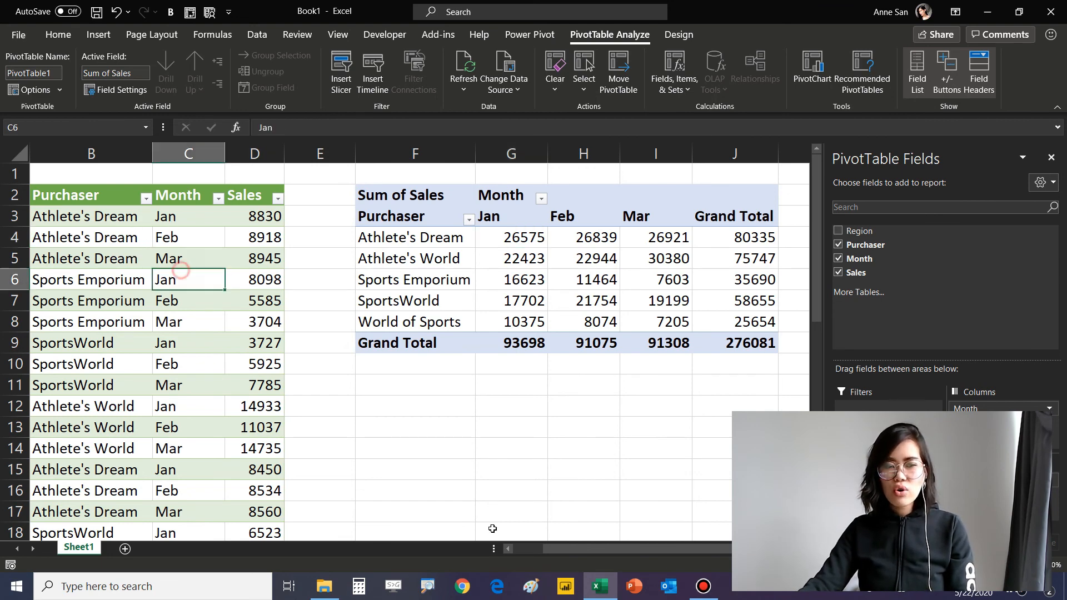
pyautogui.moveTo(689, 551); pyautogui.dragTo(626, 554)
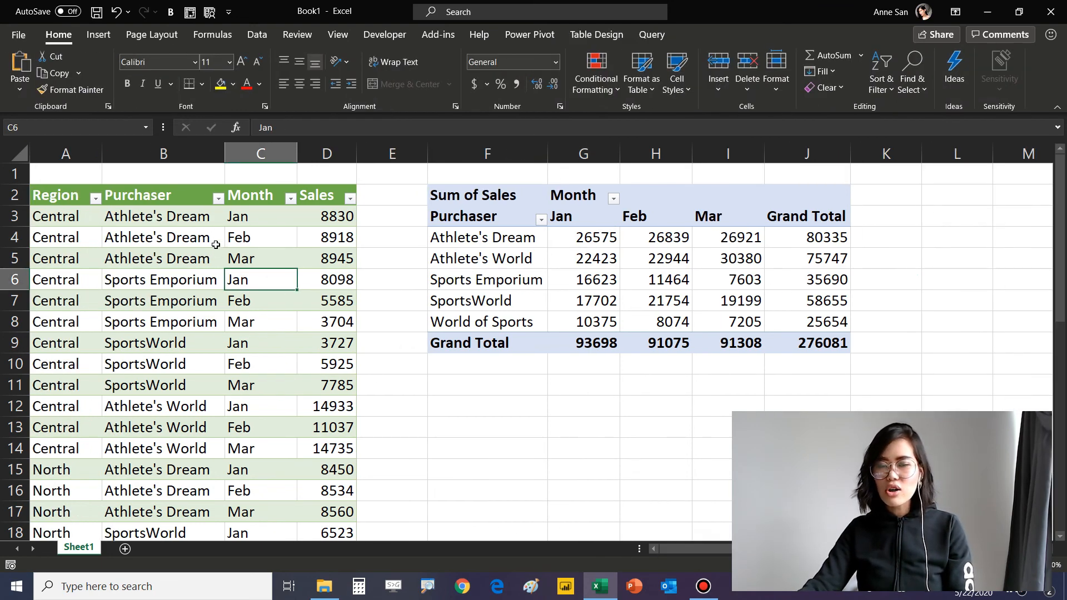
pyautogui.rightClick(237, 239)
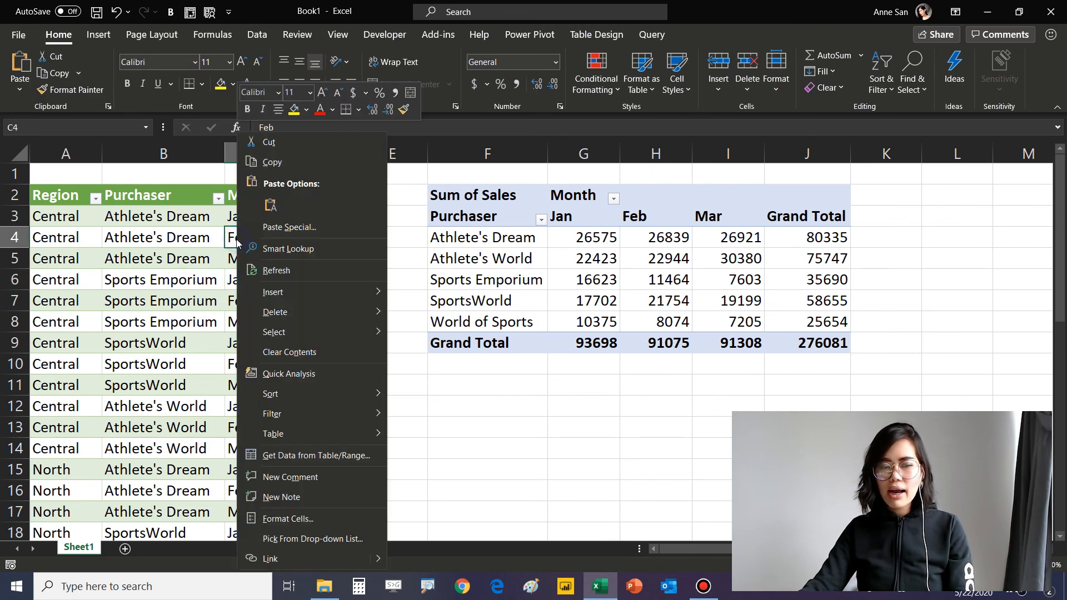
pyautogui.click(286, 274)
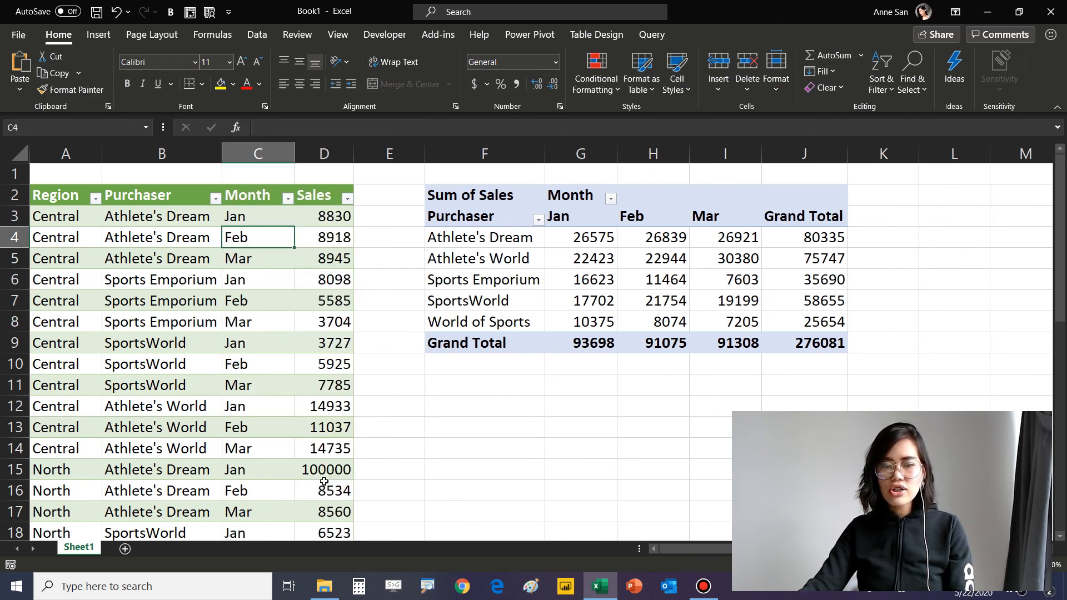
pyautogui.click(326, 470)
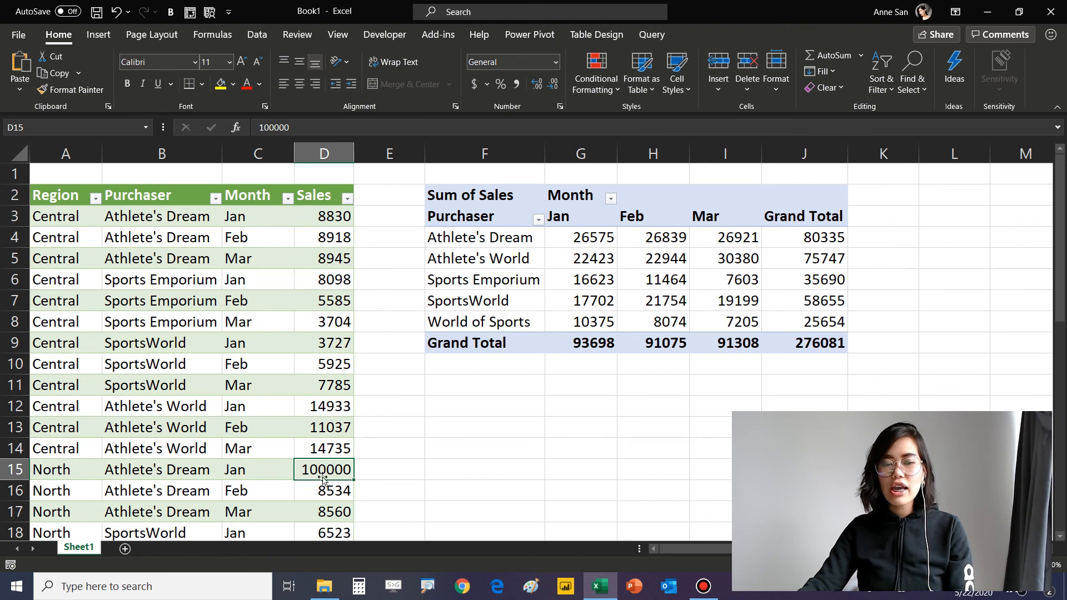
# - Refresh the PivotTable so it uses the updated sales table
pyautogui.rightClick(589, 239)
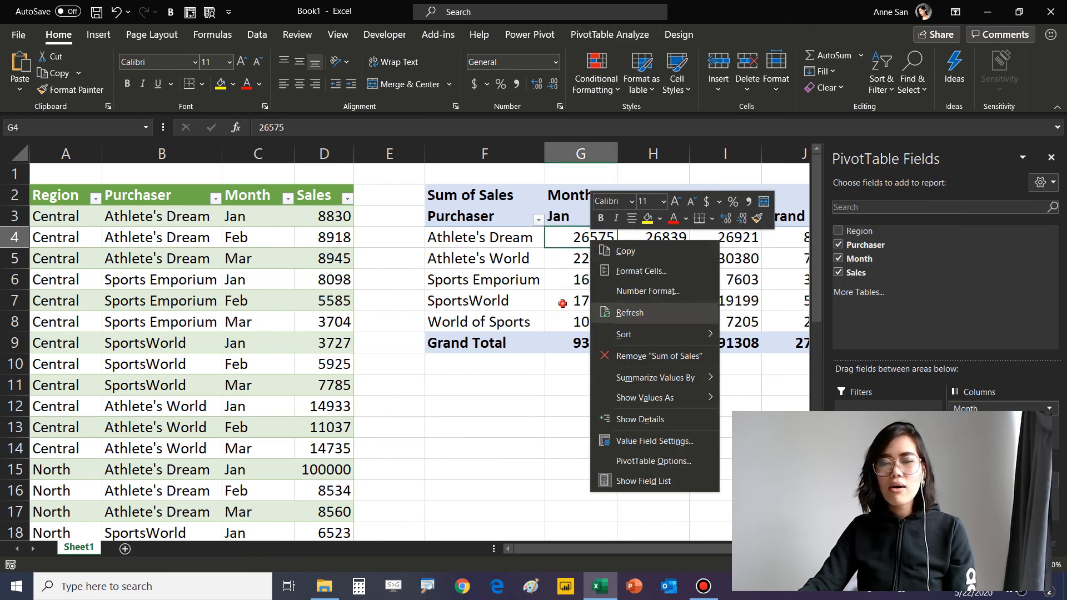
pyautogui.click(562, 304)
pyautogui.rightClick(574, 261)
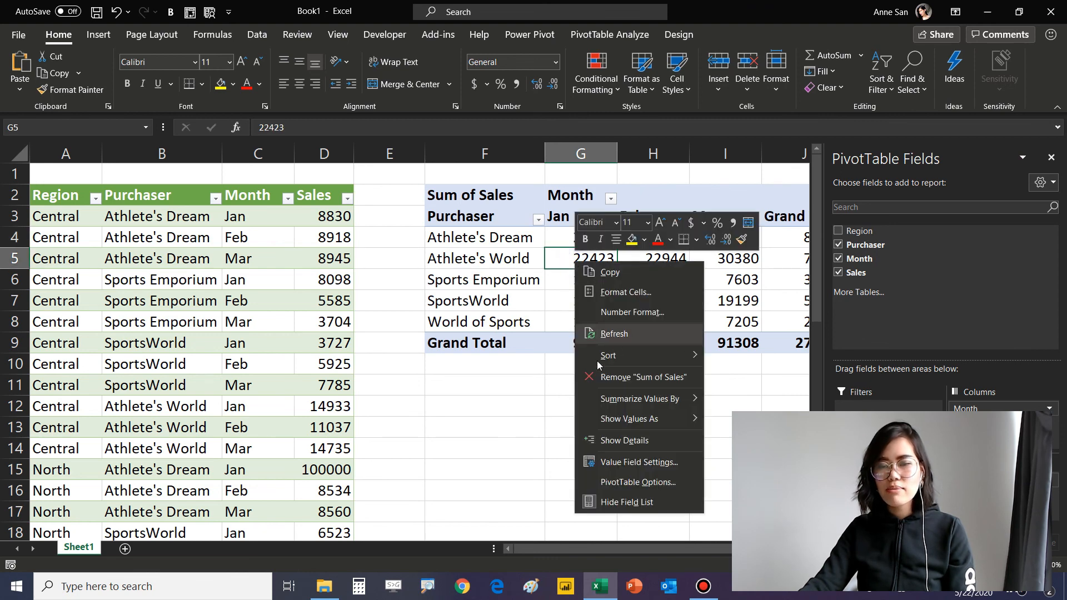
pyautogui.click(535, 335)
pyautogui.rightClick(468, 281)
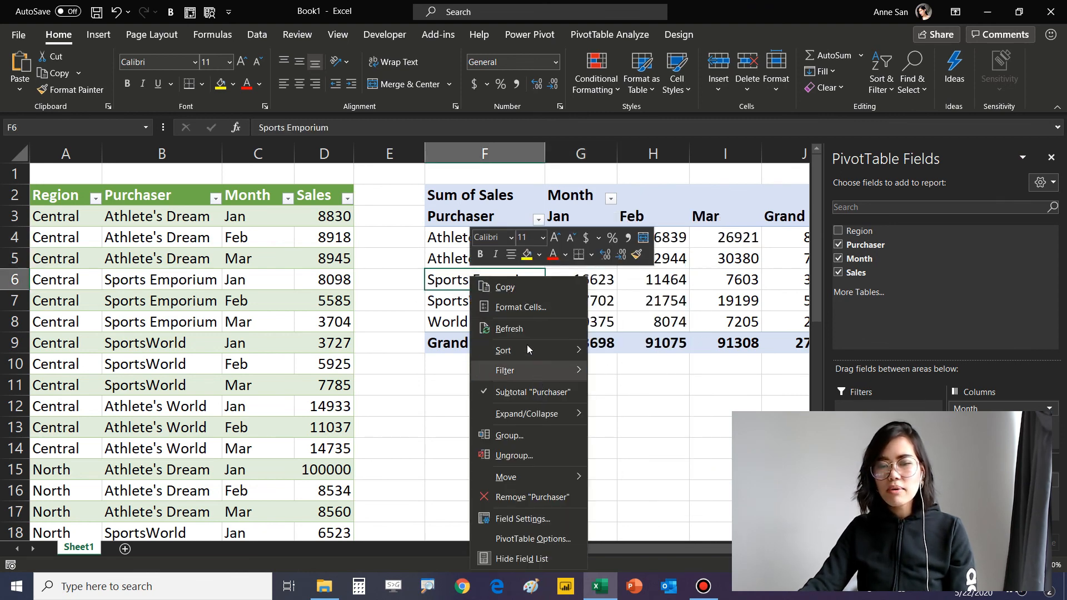
pyautogui.click(517, 329)
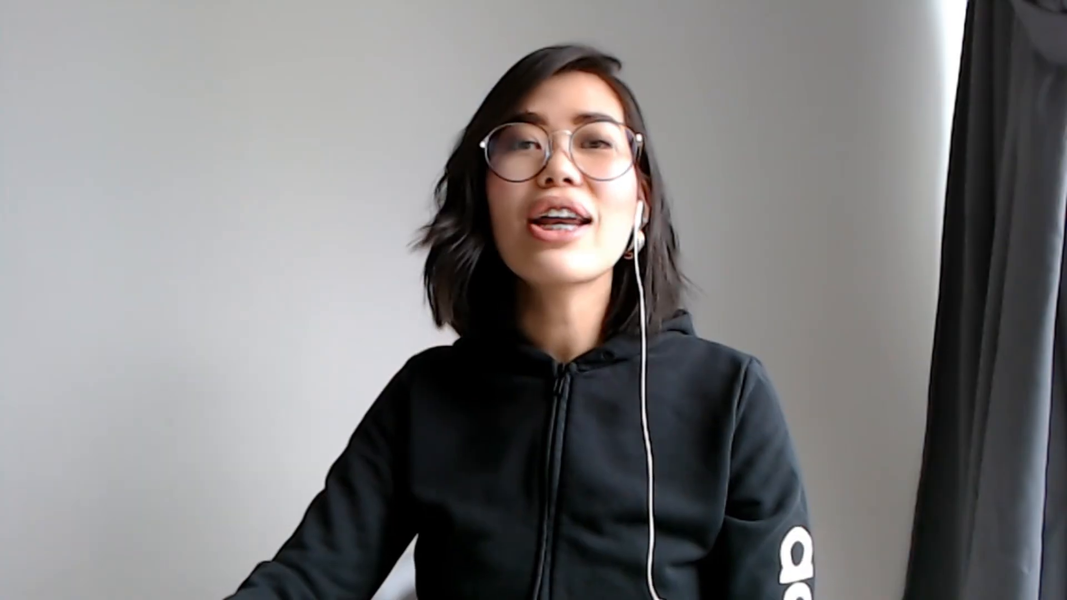